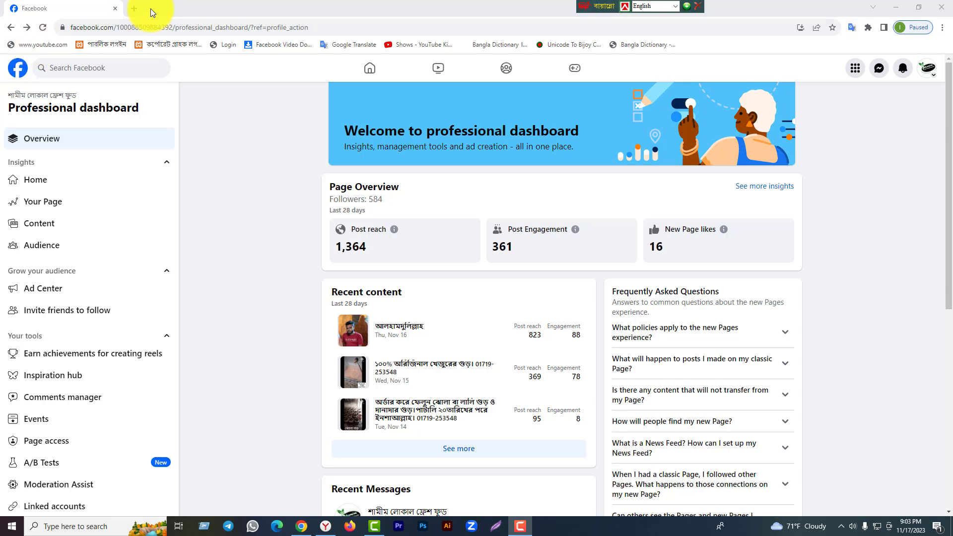
Open Meta Business Suite at business.facebook.com in a new browser tab
click(133, 10)
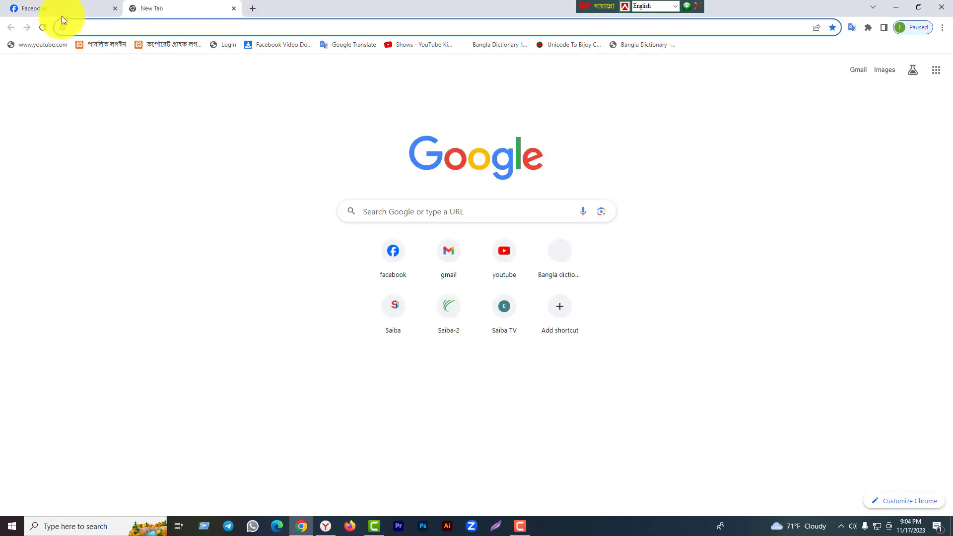
click(32, 8)
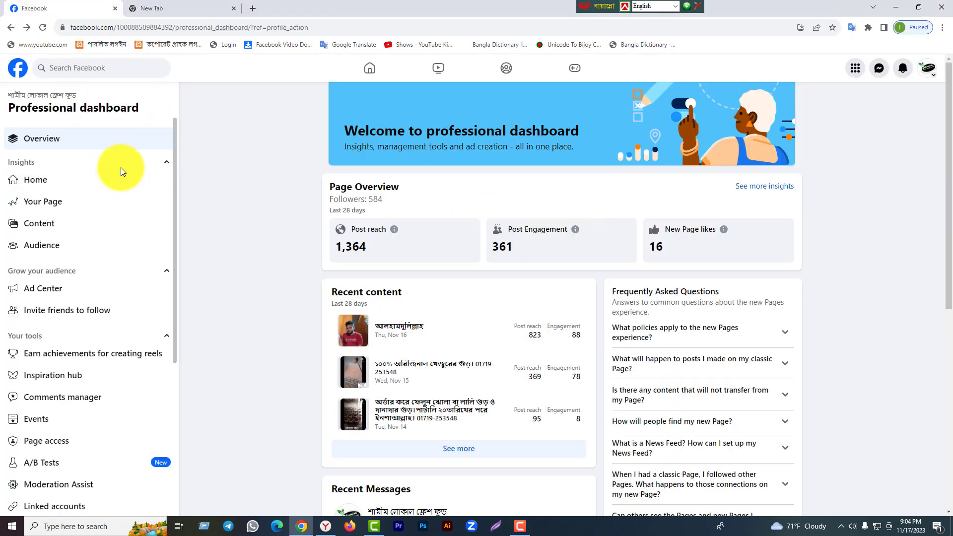
click(145, 14)
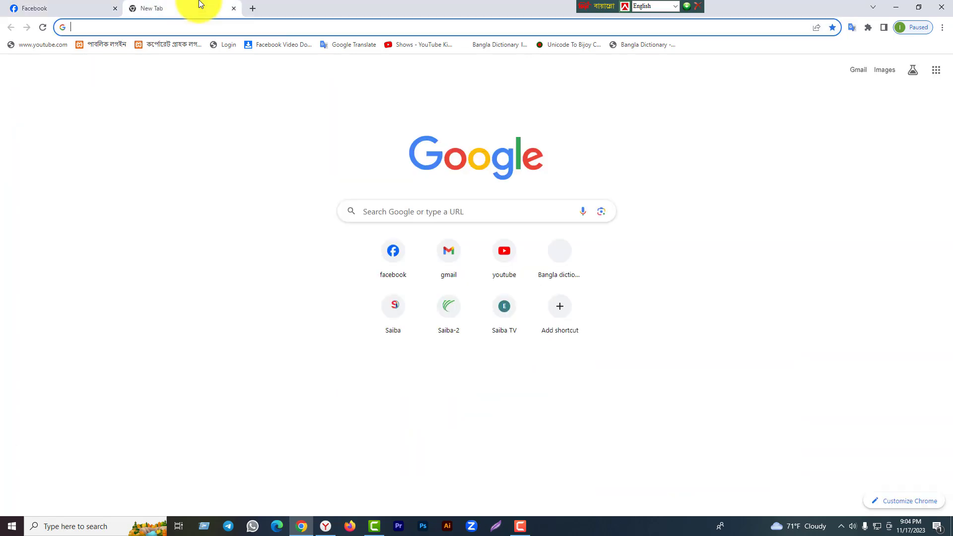
click(128, 25)
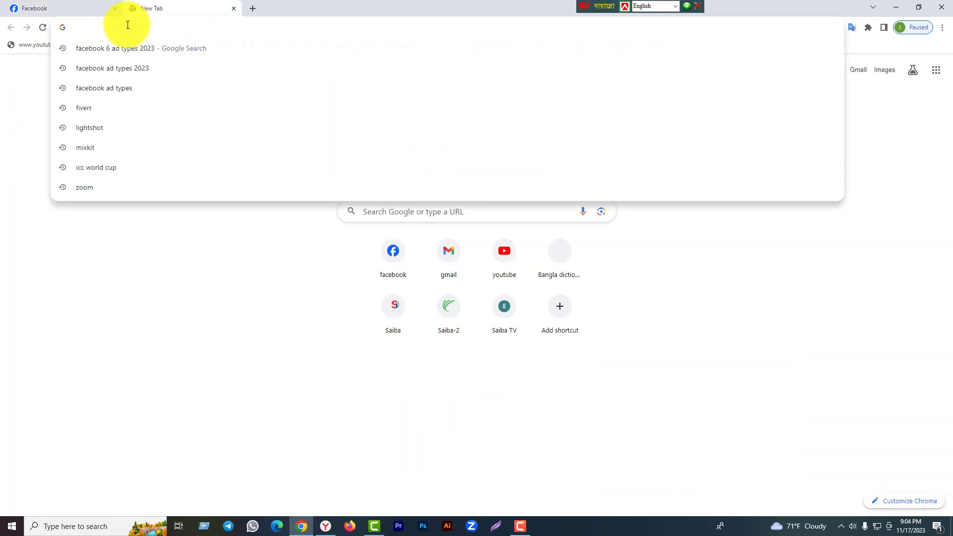
text(b)
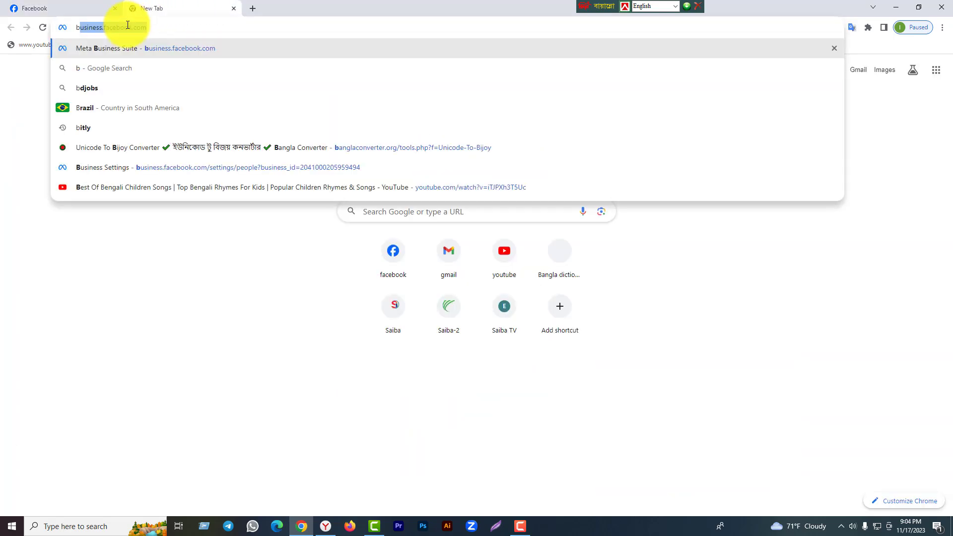
key(Return)
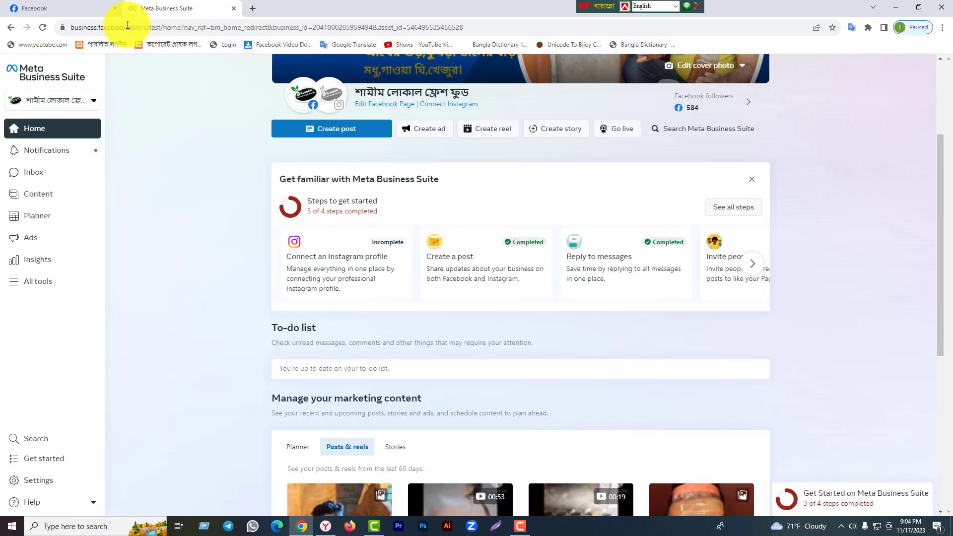
Open Ads Manager from Meta Business Suite and start creating a new campaign
click(39, 281)
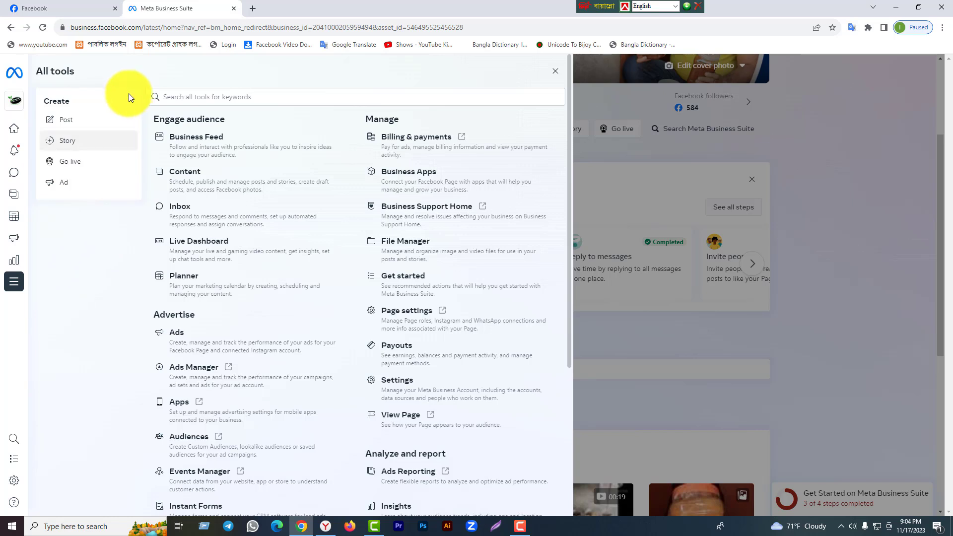
click(191, 370)
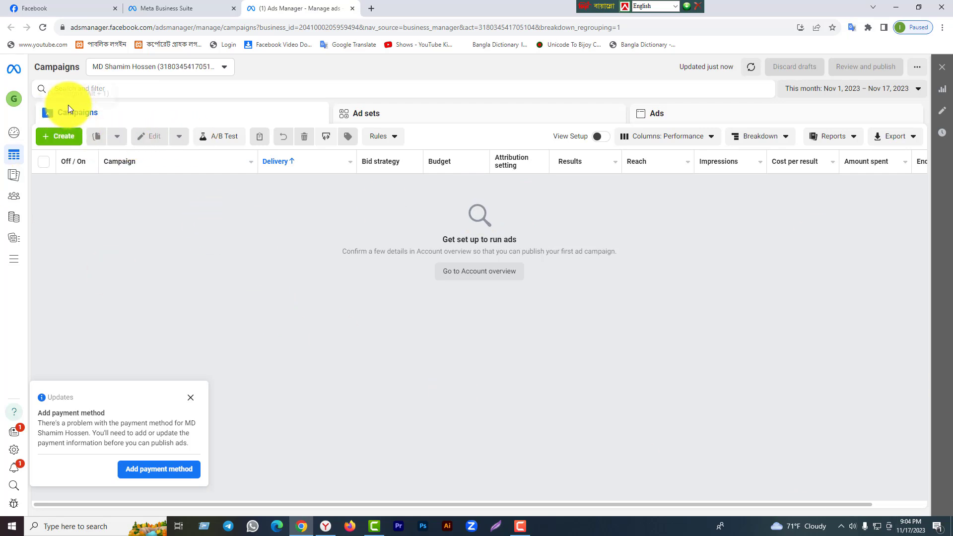
click(57, 141)
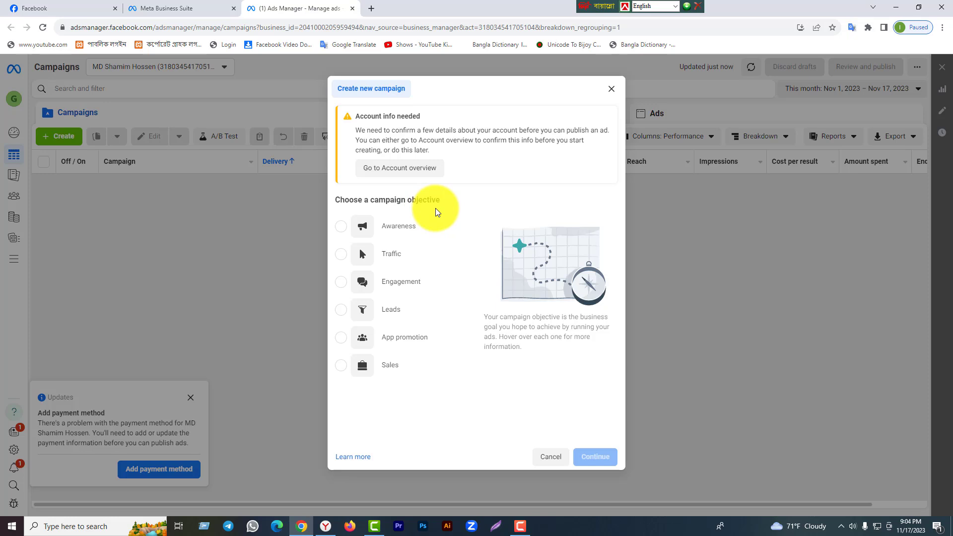
Examine the Awareness and Traffic campaign objectives, translating the Awareness description and reading what each is good for
mouse_move(415, 240)
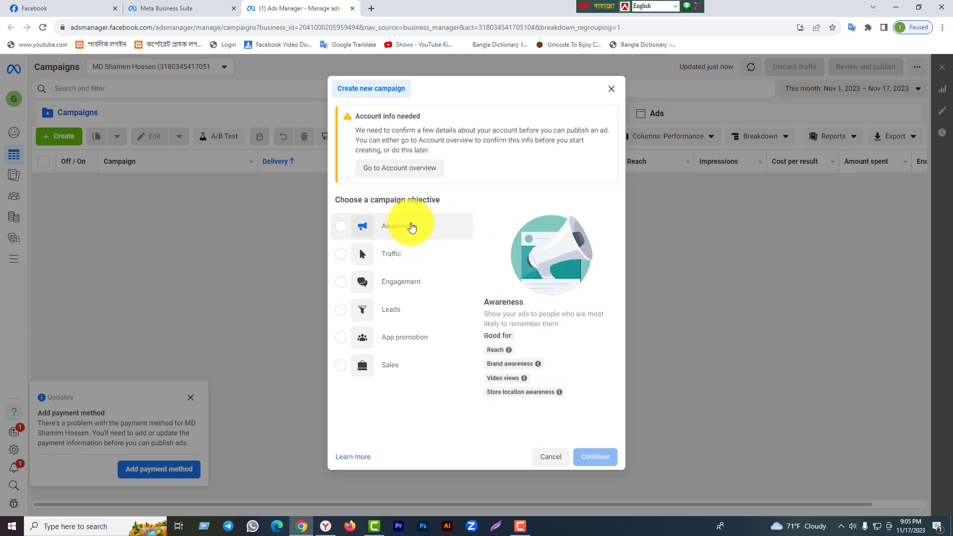
click(341, 226)
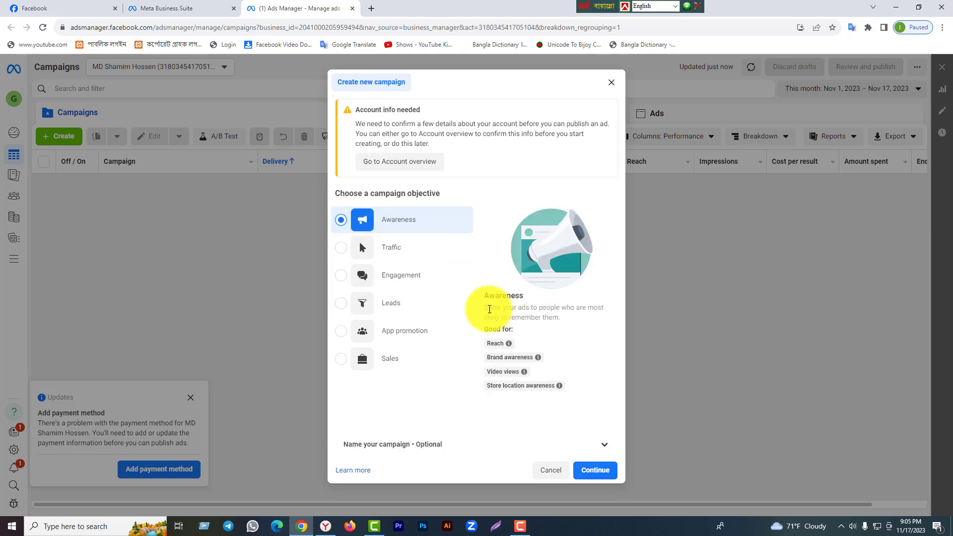
drag(486, 308, 571, 325)
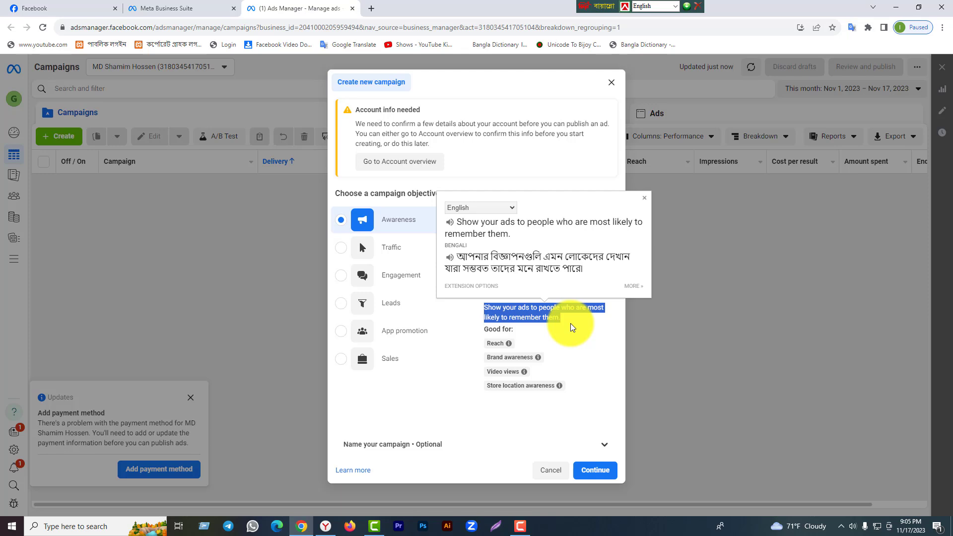
click(587, 356)
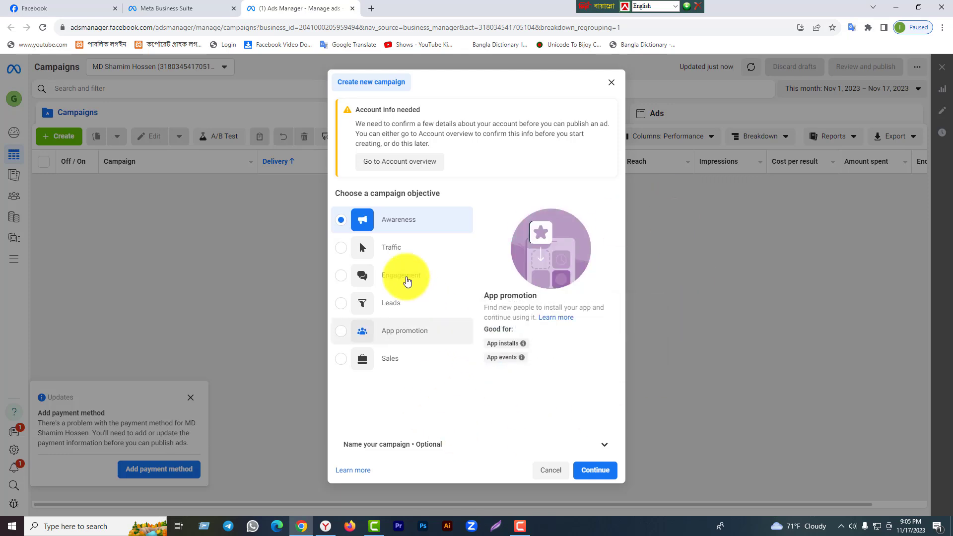
click(340, 252)
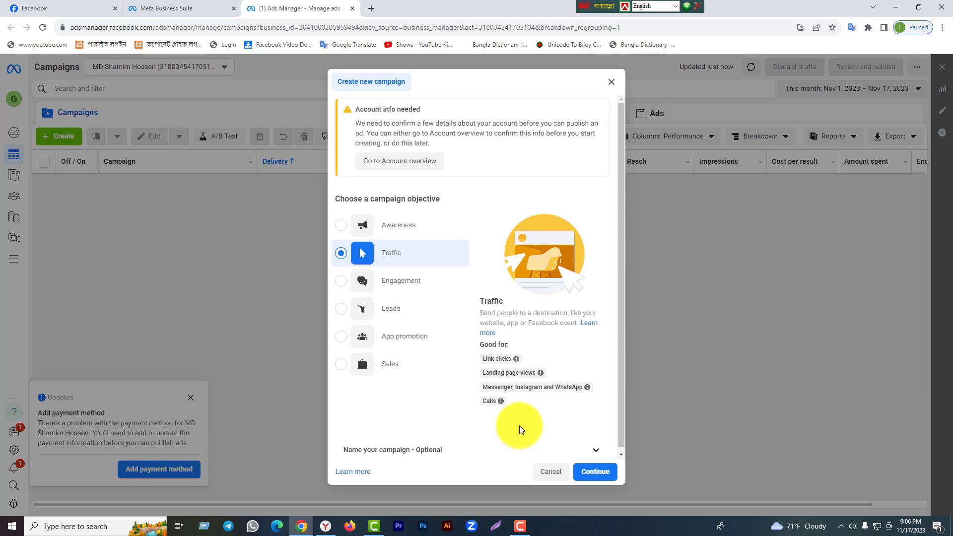
mouse_move(496, 389)
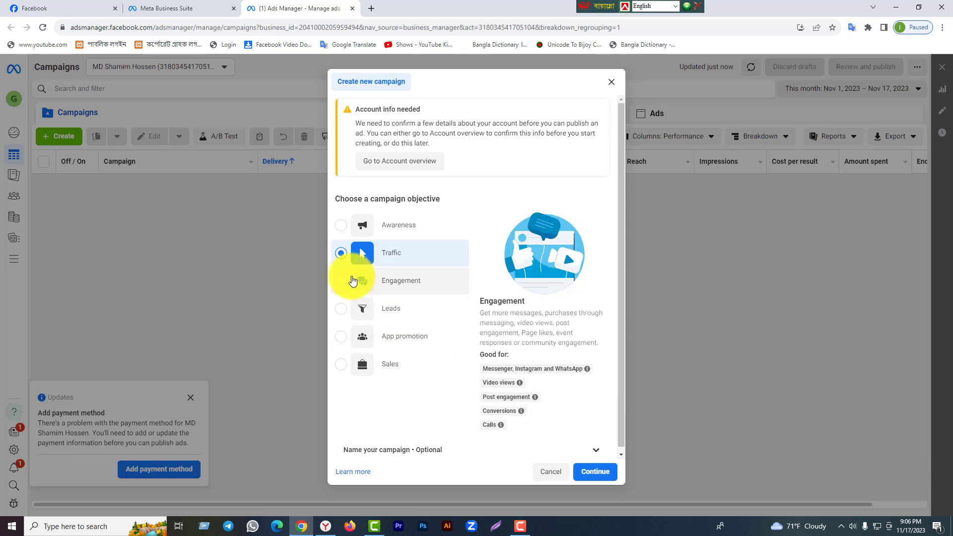
Examine the Engagement, Leads, App promotion and Sales objectives, translating the Leads description
click(340, 284)
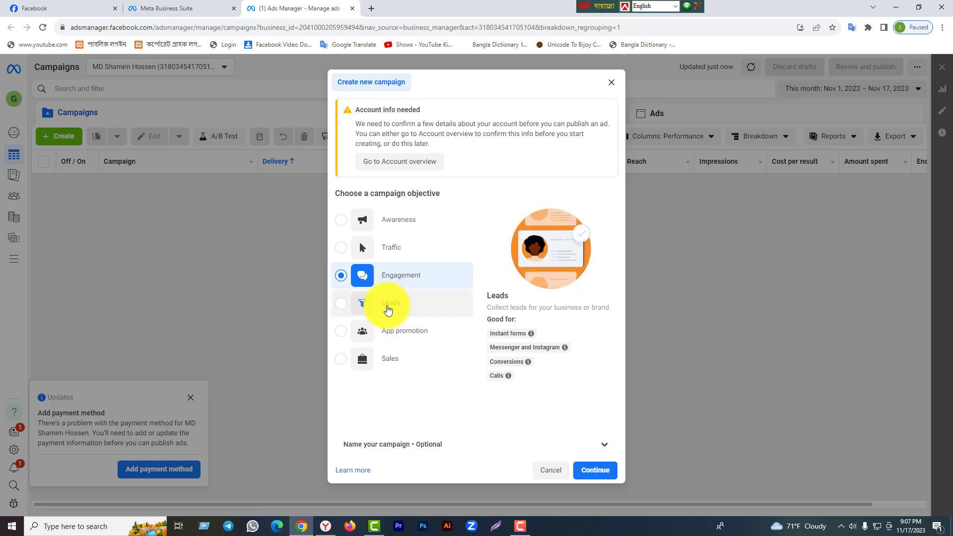
click(413, 305)
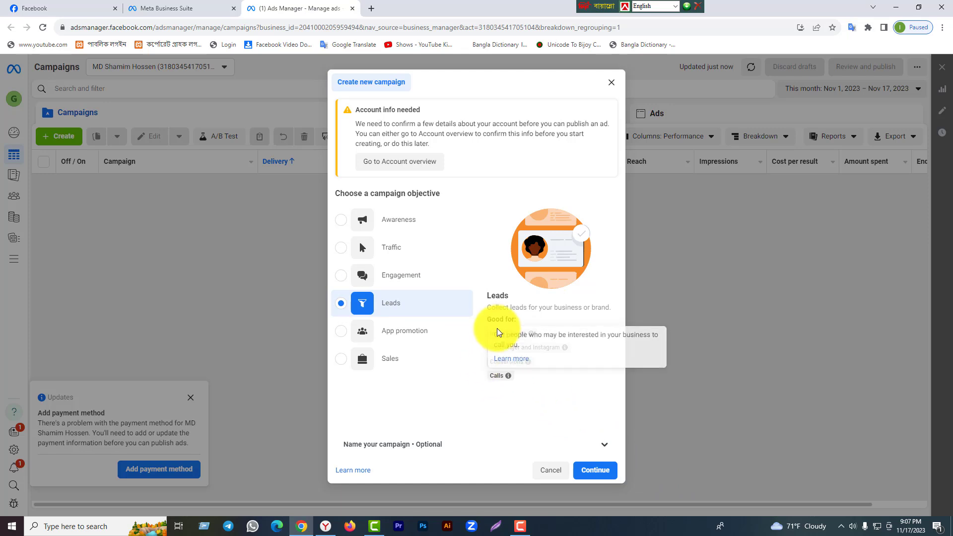
drag(488, 308, 611, 327)
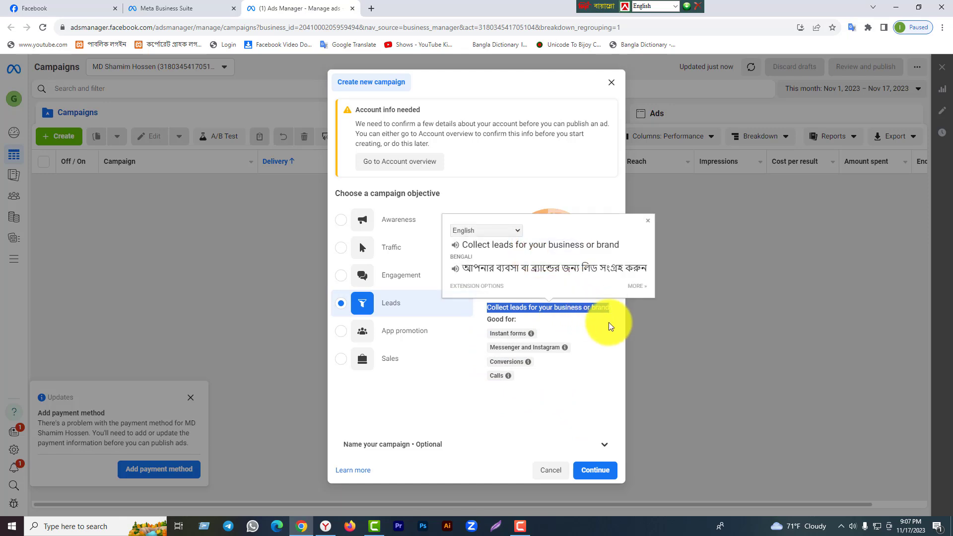
click(560, 425)
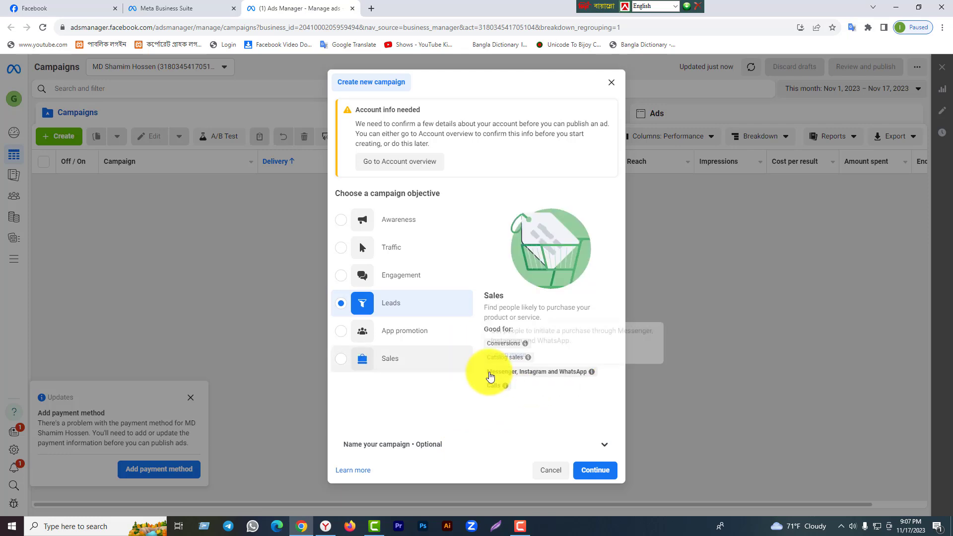
click(340, 332)
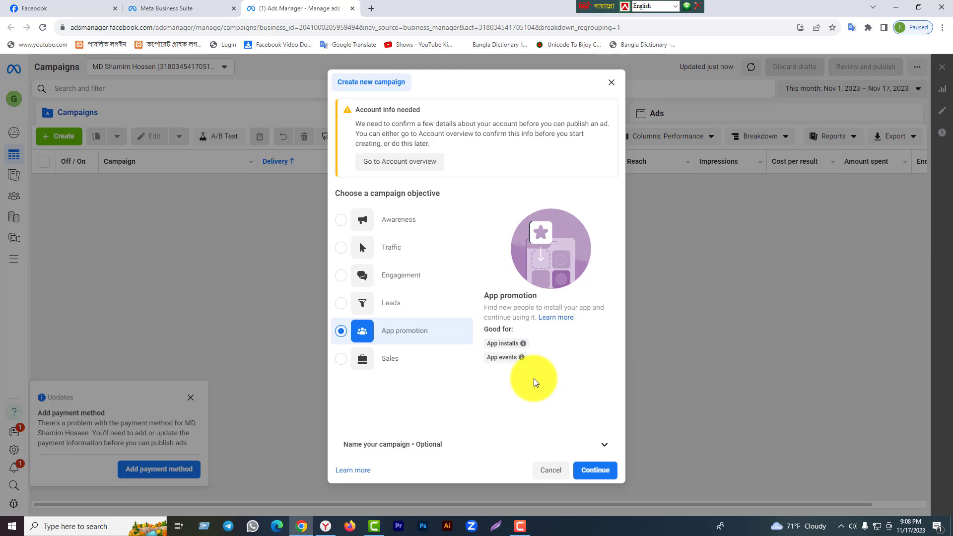
click(341, 358)
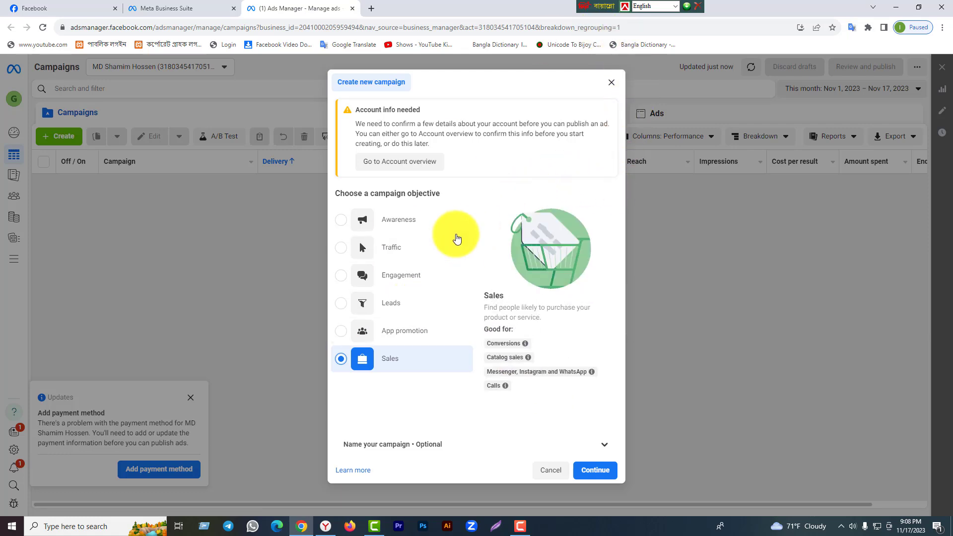
Create the campaign with the Engagement objective and rename it "Engagement Campaign"
click(350, 280)
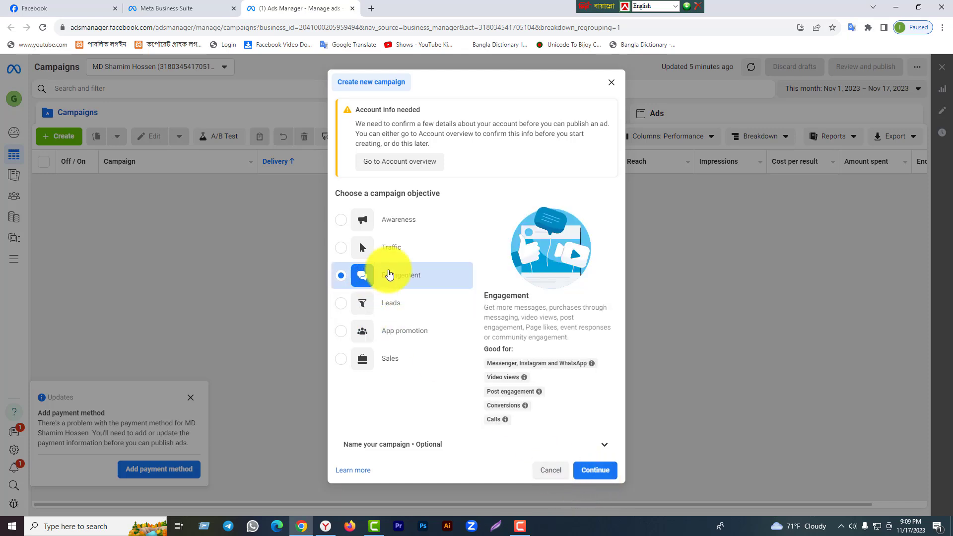
click(596, 470)
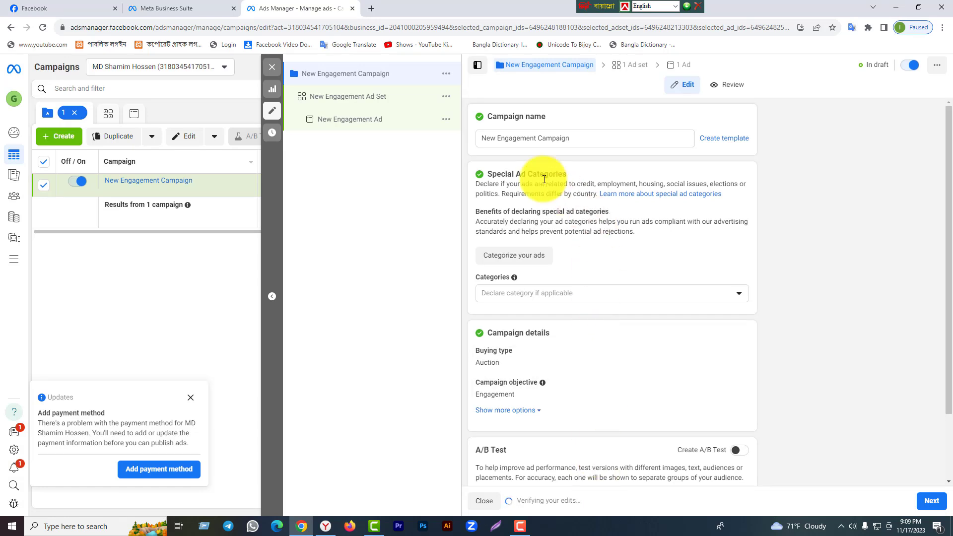
click(577, 138)
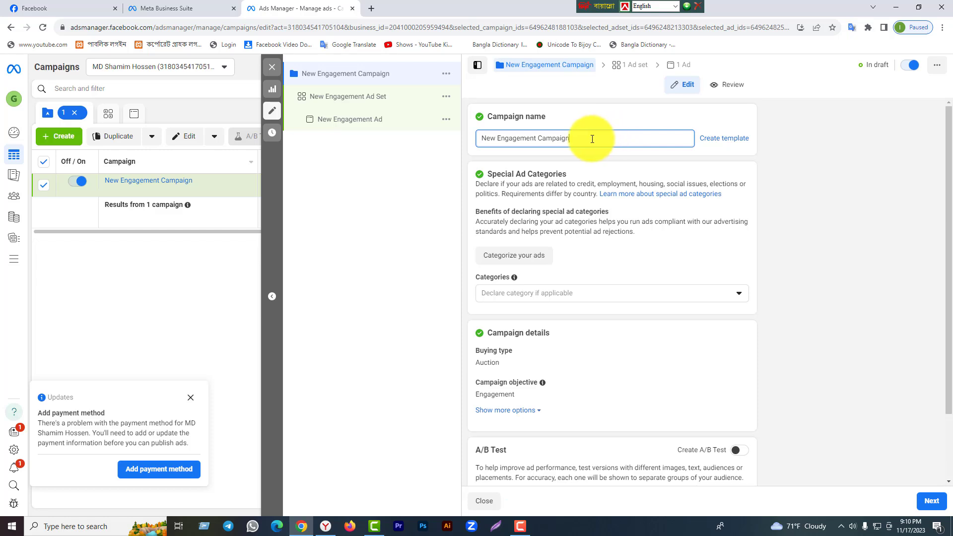
drag(496, 140, 466, 152)
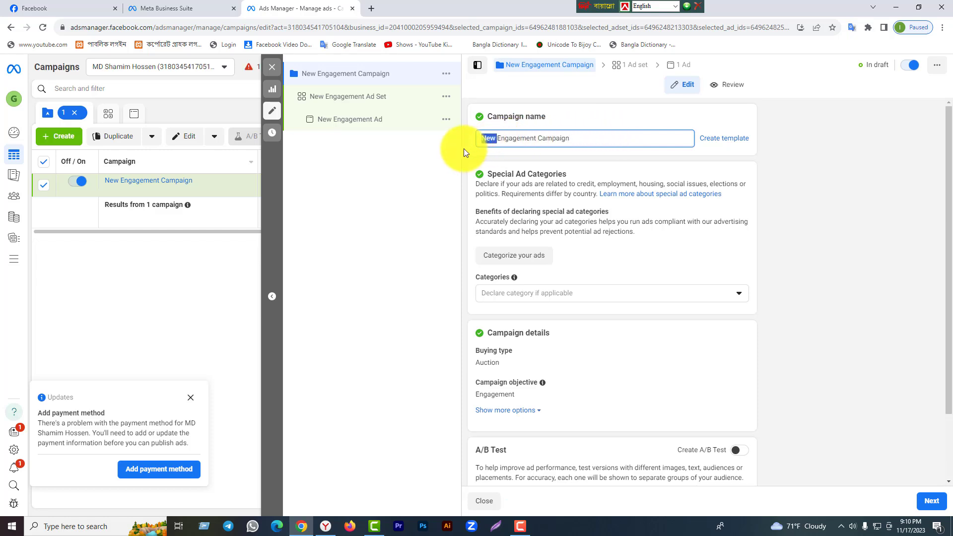
key(BackSpace)
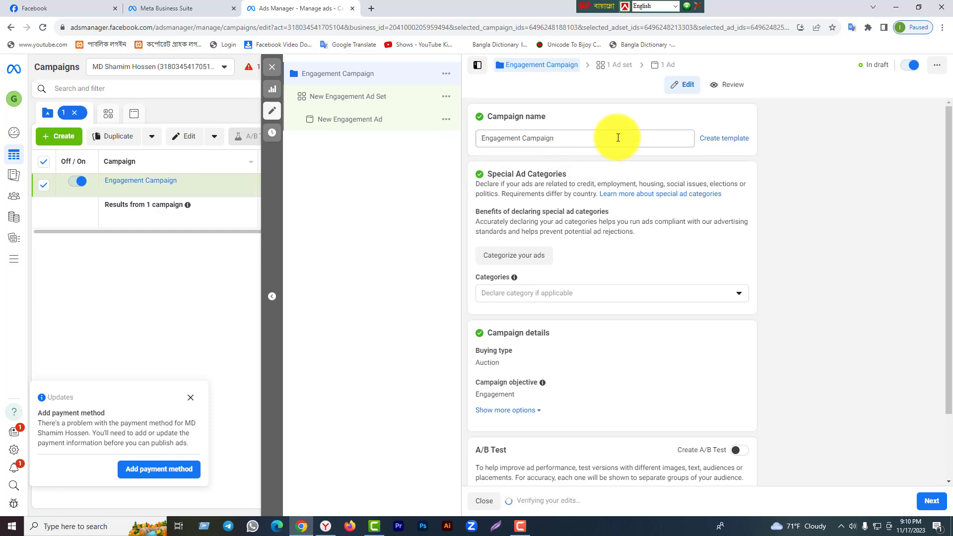
Examine which special ad categories can be declared for Engagement Campaign, without selecting any
click(376, 106)
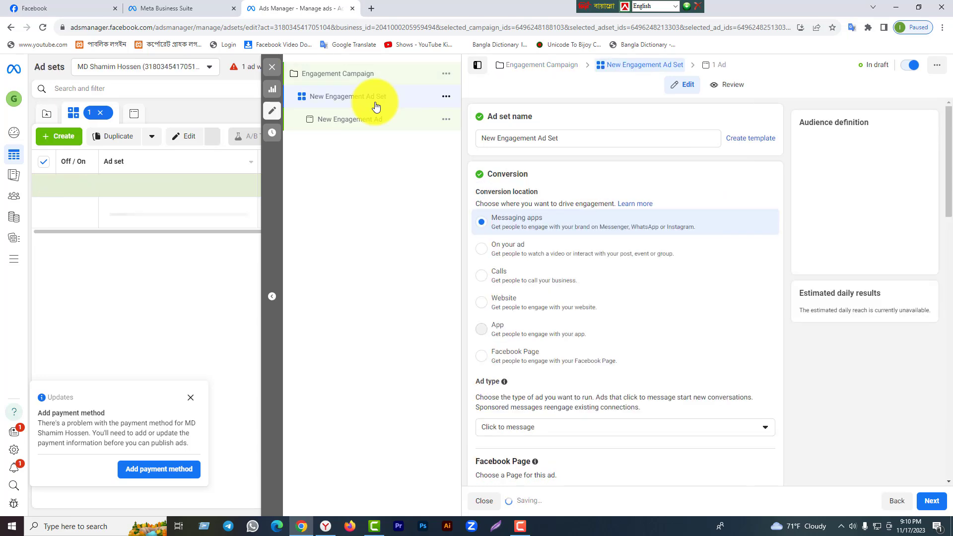
click(372, 79)
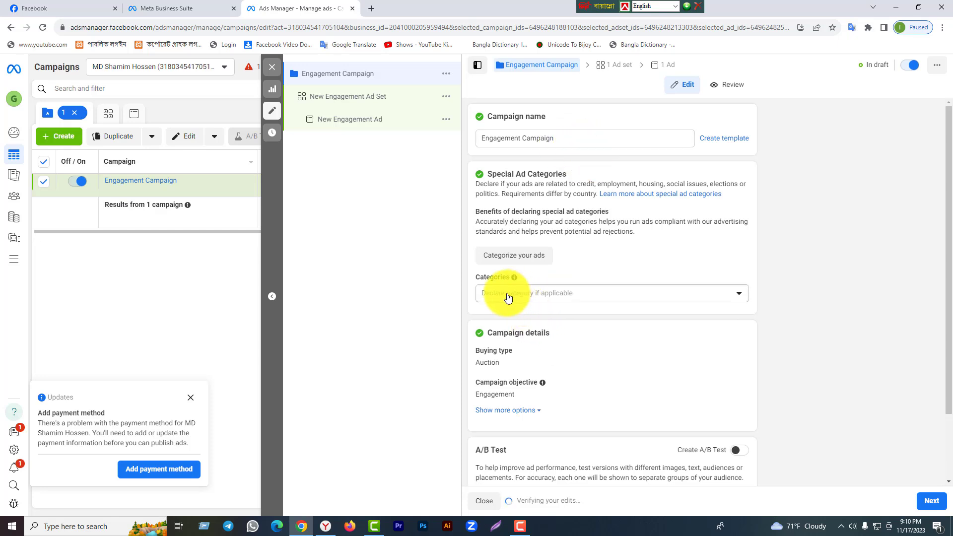
click(488, 296)
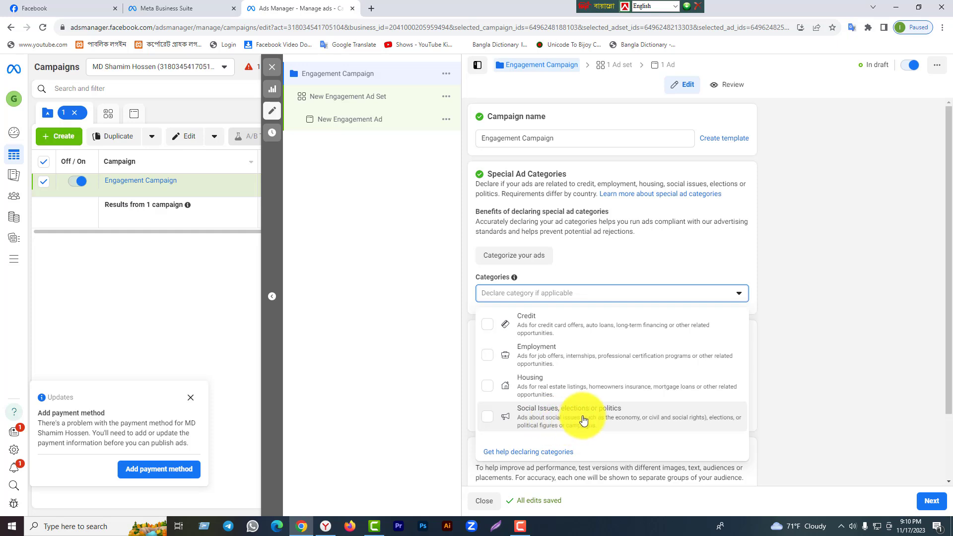
click(681, 259)
Review the campaign details, including the buying type choices and the additional options with the campaign spending limit
scroll(610, 373, down, 2)
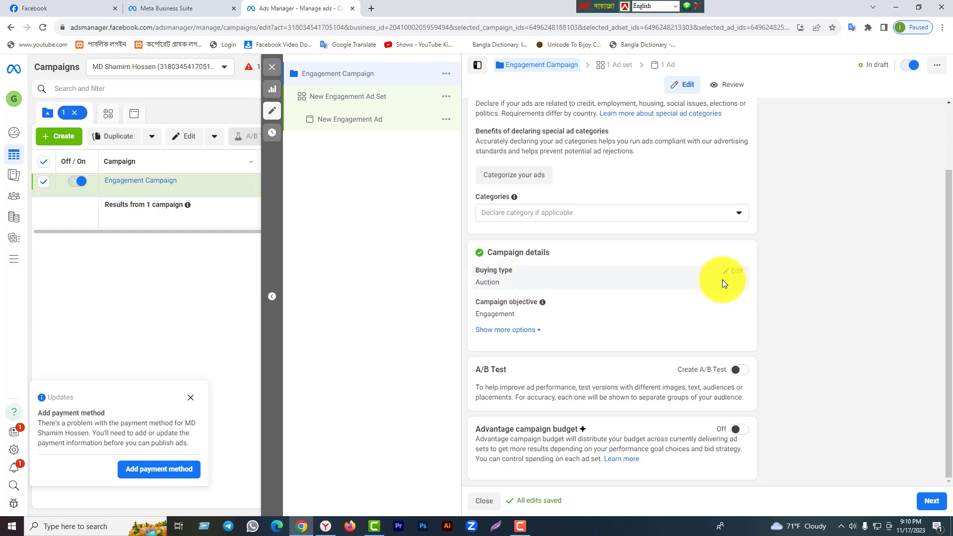
click(737, 273)
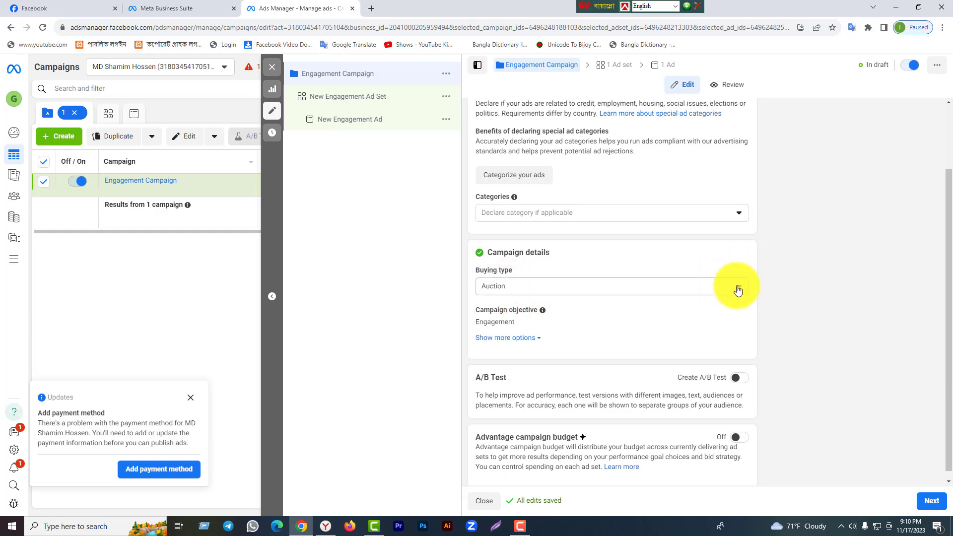
click(739, 288)
click(715, 264)
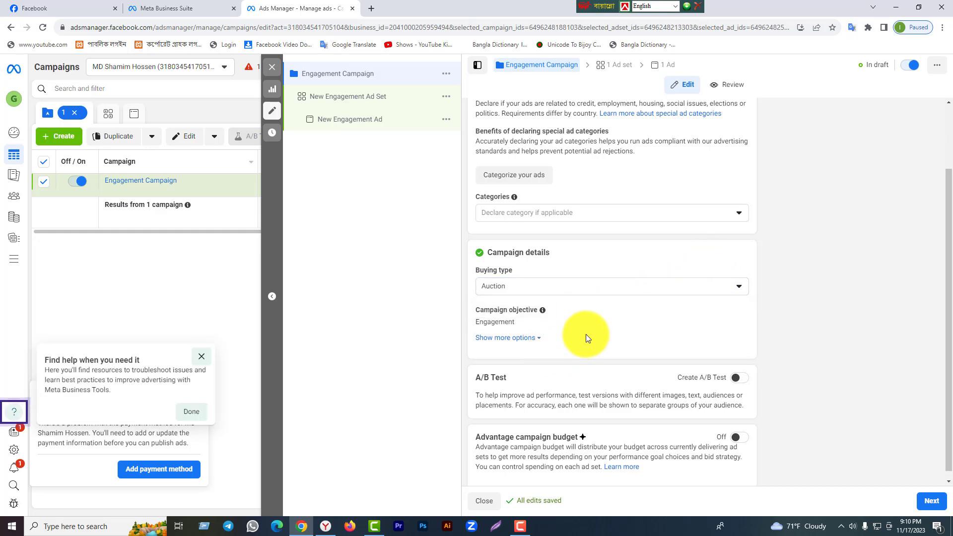
click(537, 340)
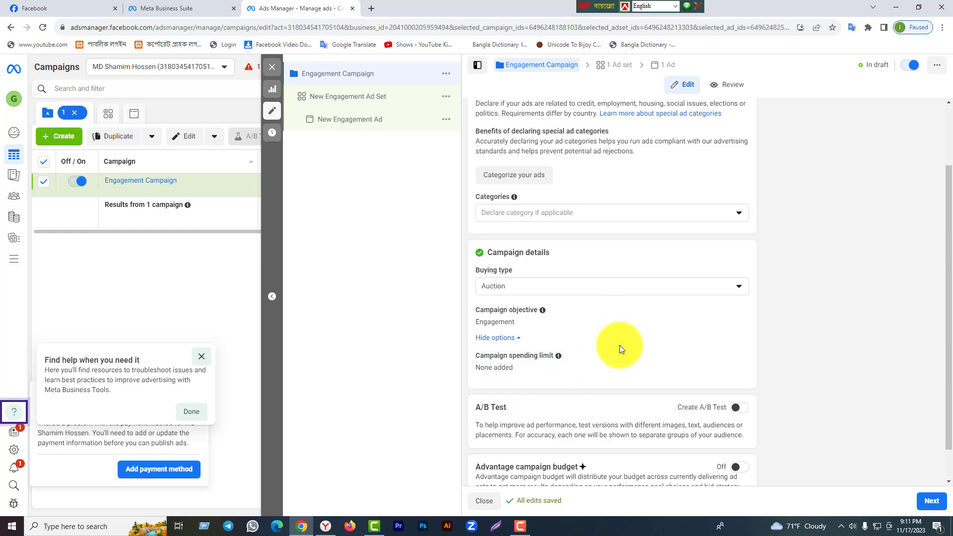
scroll(620, 345, down, 1)
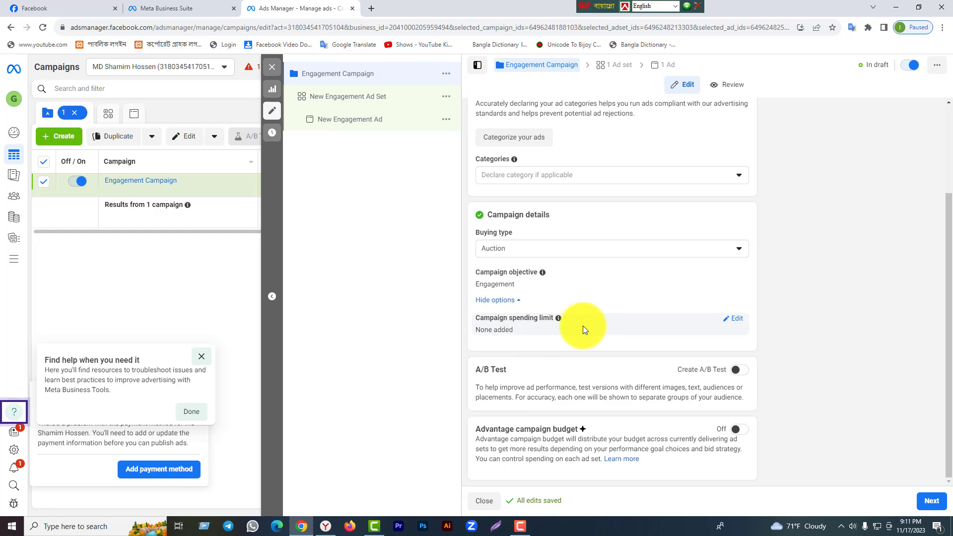
Rename the ad set of Engagement Campaign as "Dhaka city"
click(344, 98)
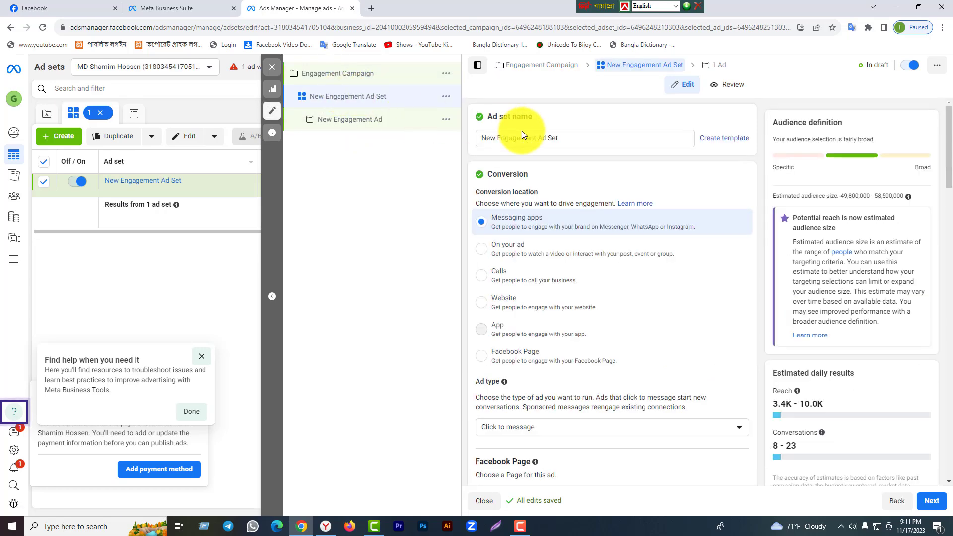
click(571, 131)
key(ctrl+a)
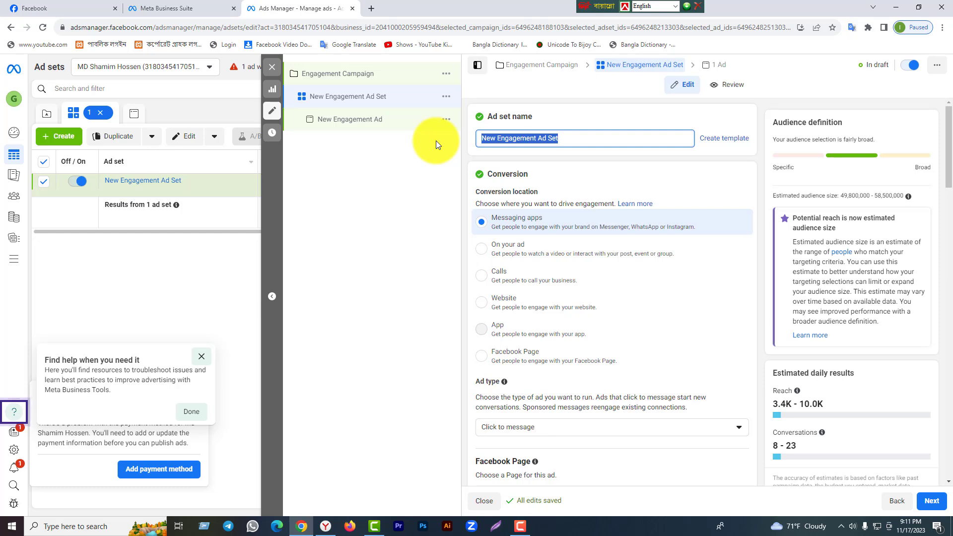
text(D)
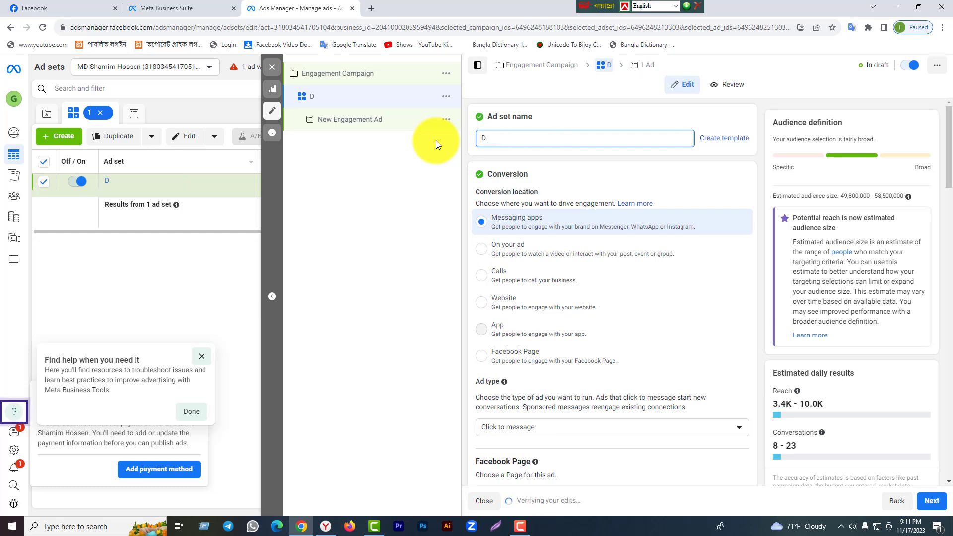
text(haka ci)
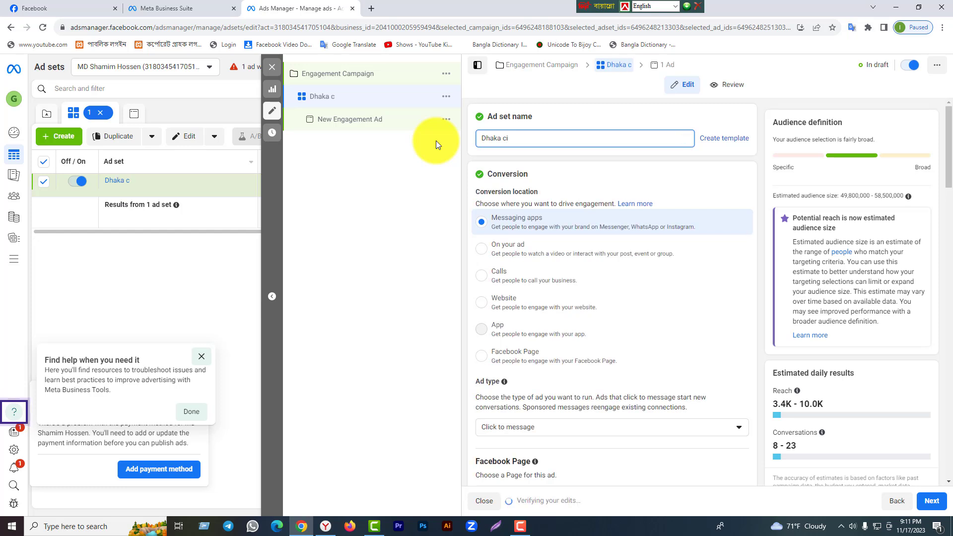
text(ty)
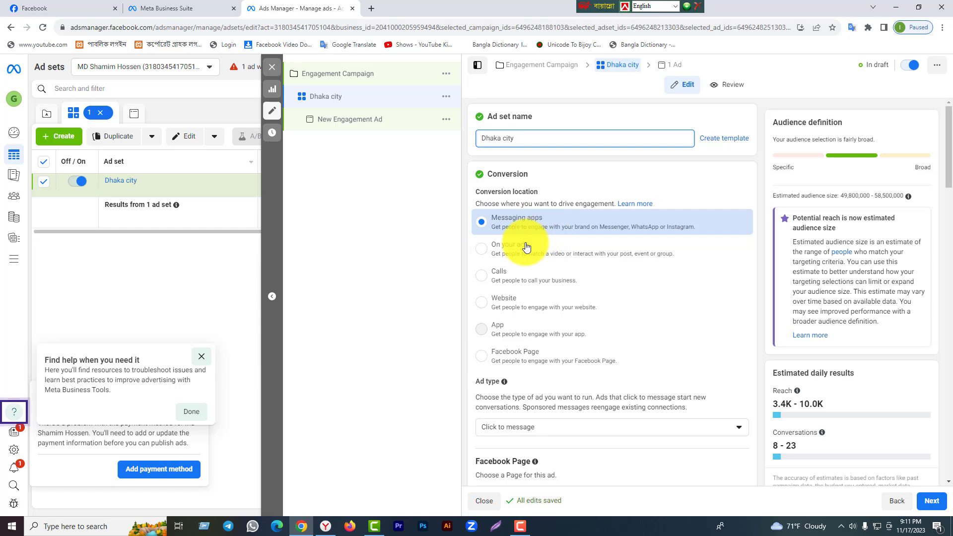
Set the Dhaka city ad set's conversion location to Calls and review its performance goal, budget and schedule
click(482, 282)
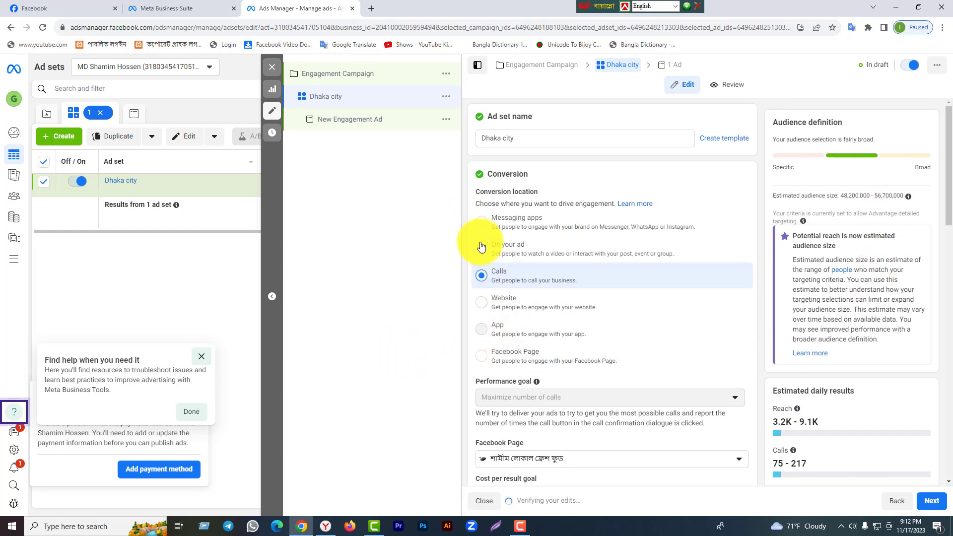
scroll(659, 368, down, 2)
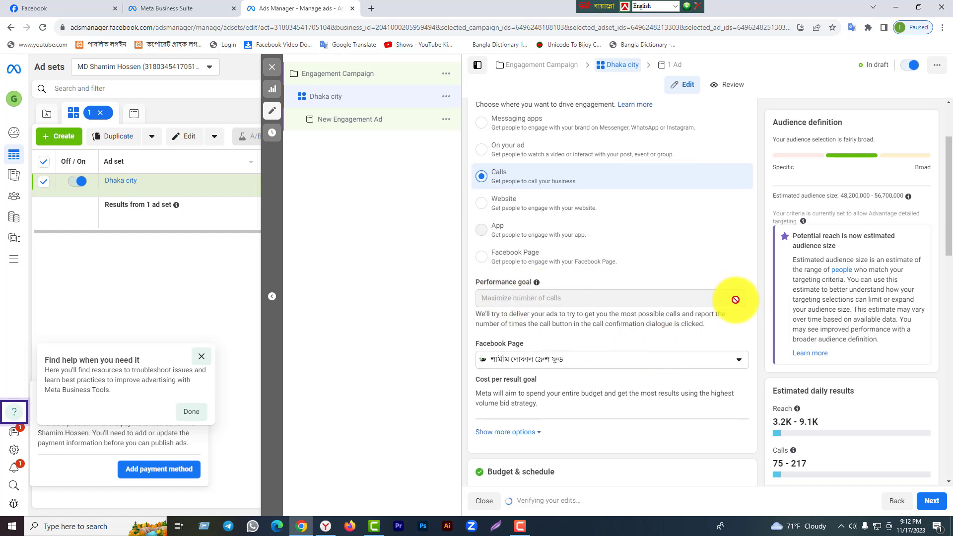
scroll(609, 380, down, 1)
scroll(609, 375, down, 4)
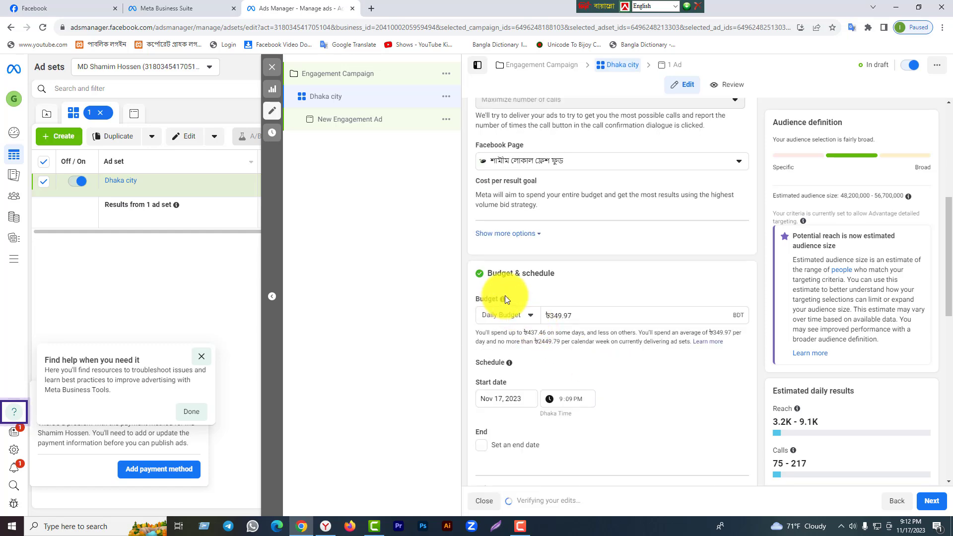
scroll(582, 353, down, 1)
scroll(582, 350, down, 5)
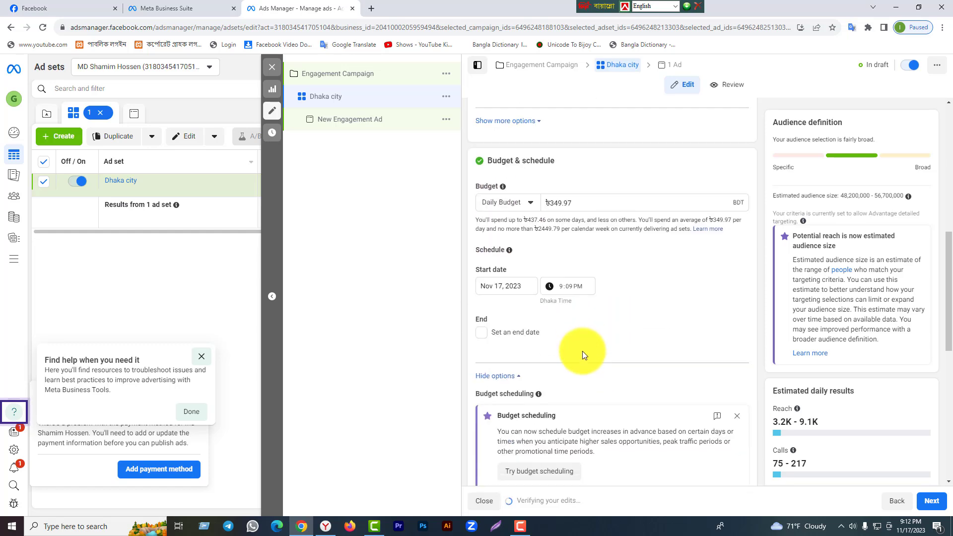
scroll(583, 350, up, 7)
Rename the ad under the Dhaka city ad set as "sell"
click(381, 122)
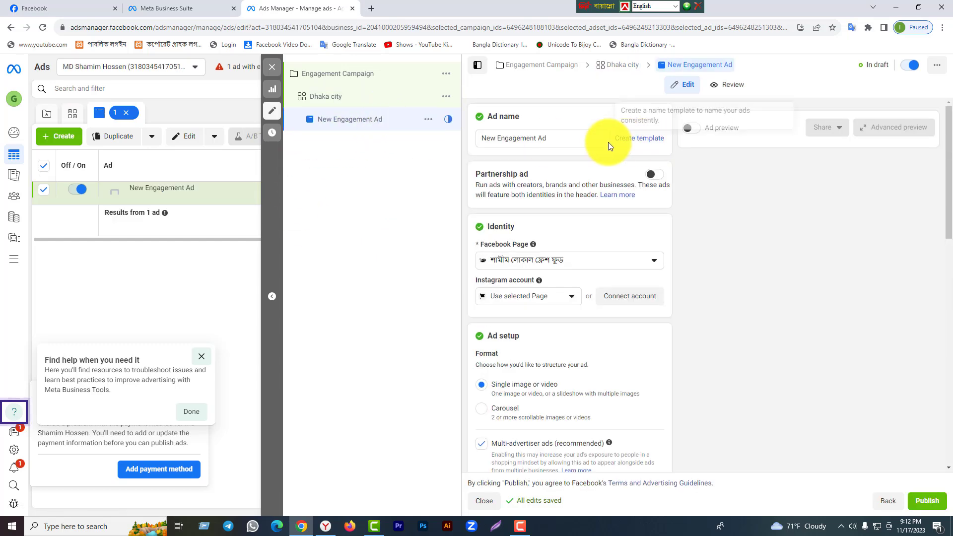
click(557, 136)
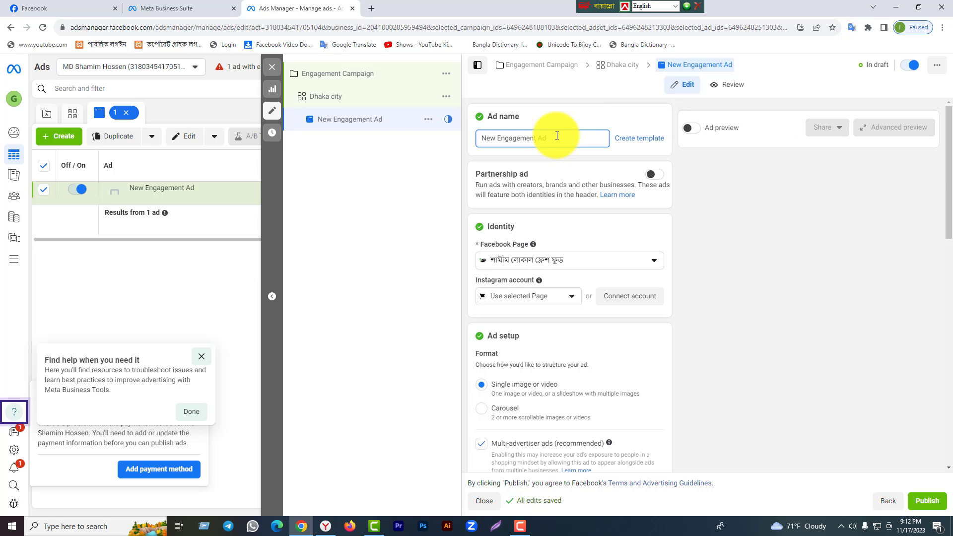
key(BackSpace)
key(BackSpace)
key(BackSpace)
key(BackSpace)
key(BackSpace)
key(BackSpace)
key(BackSpace)
key(BackSpace)
key(BackSpace)
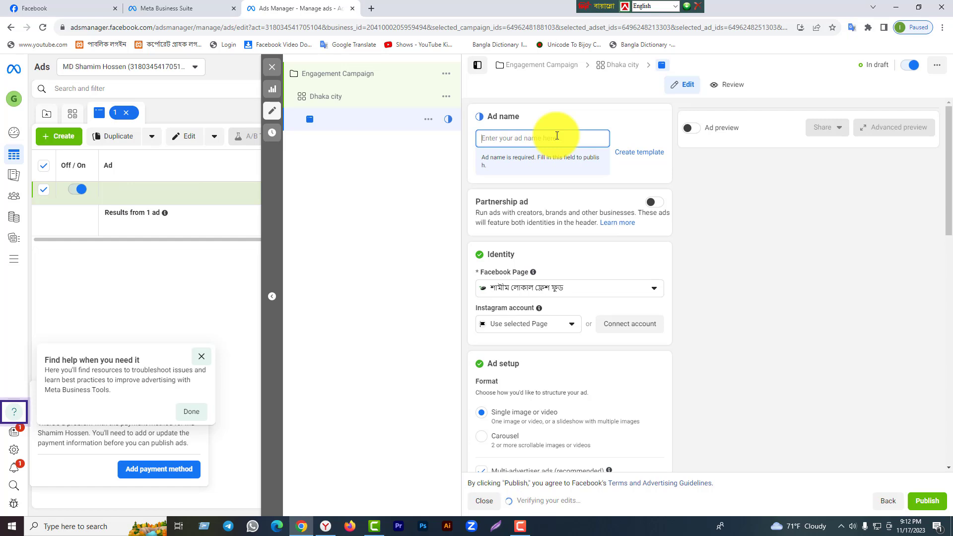
text(sell)
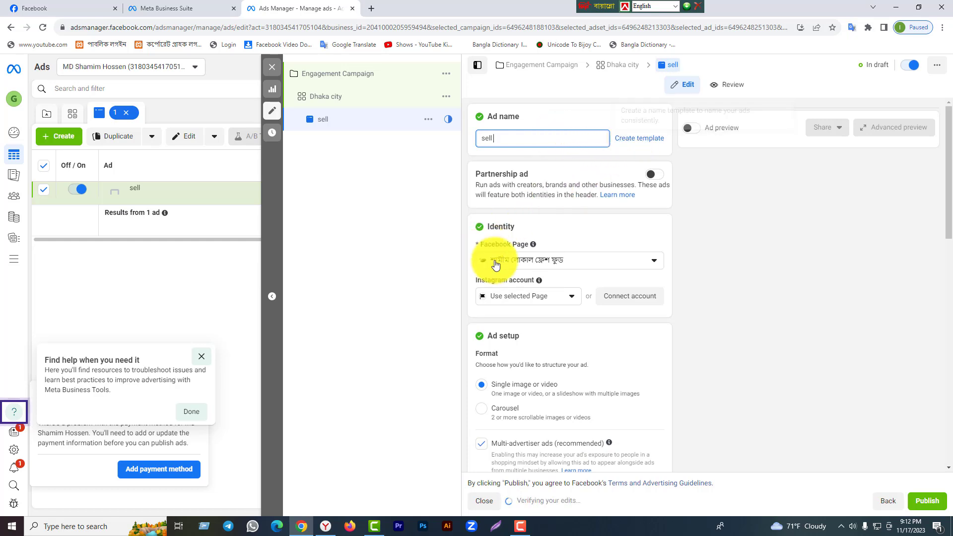
Examine the ad's identity, format and creative settings, including the media choices, and check the Page's professional dashboard on Facebook
scroll(630, 270, down, 2)
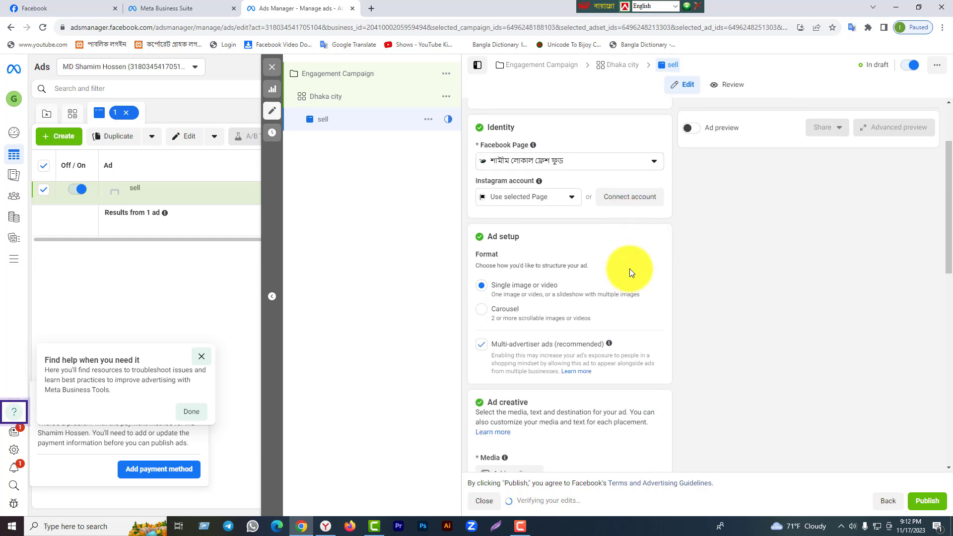
scroll(582, 287, down, 3)
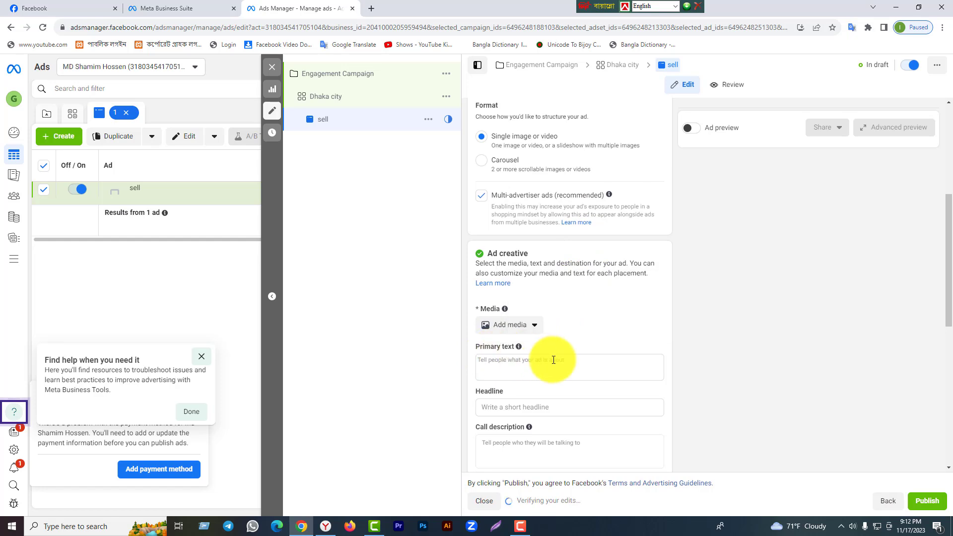
scroll(552, 363, up, 2)
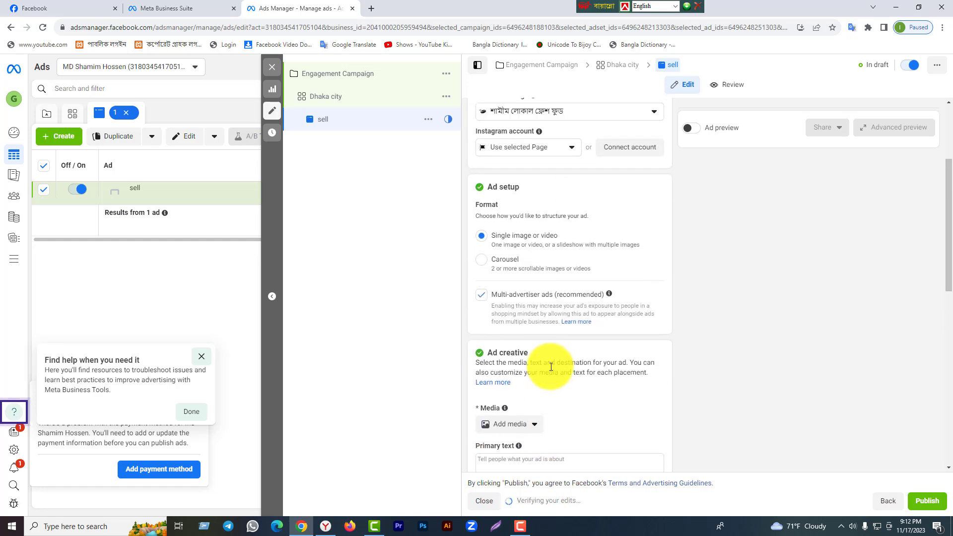
scroll(551, 368, down, 2)
scroll(551, 368, down, 1)
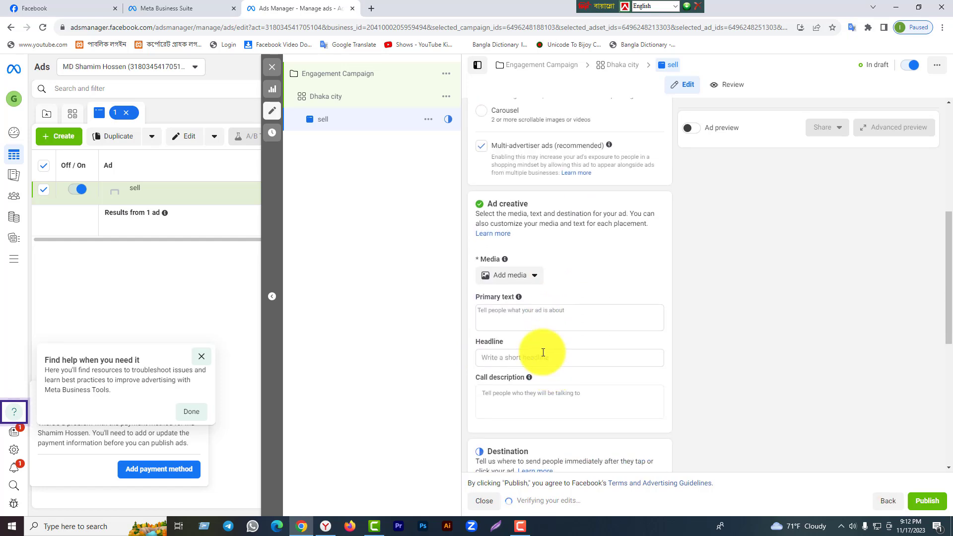
click(538, 278)
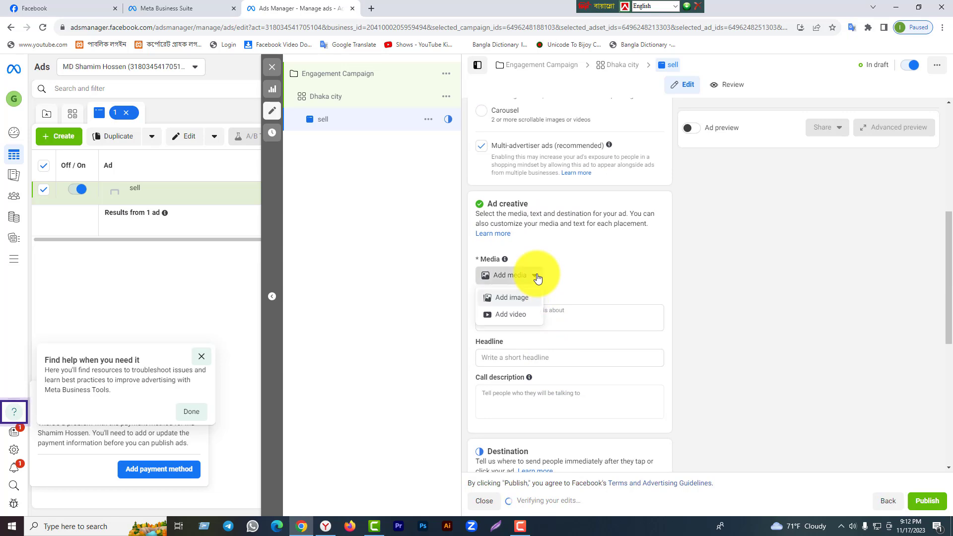
scroll(579, 260, up, 2)
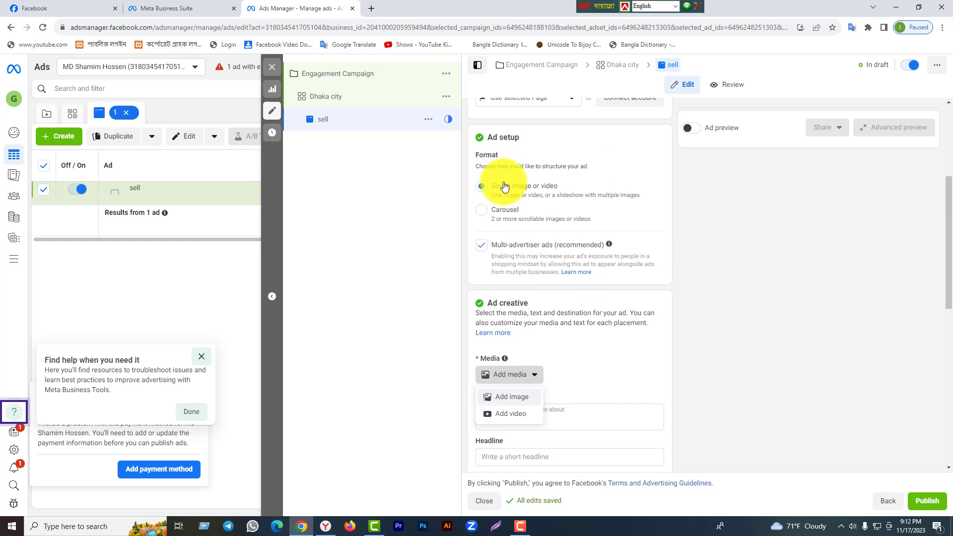
scroll(486, 206, up, 2)
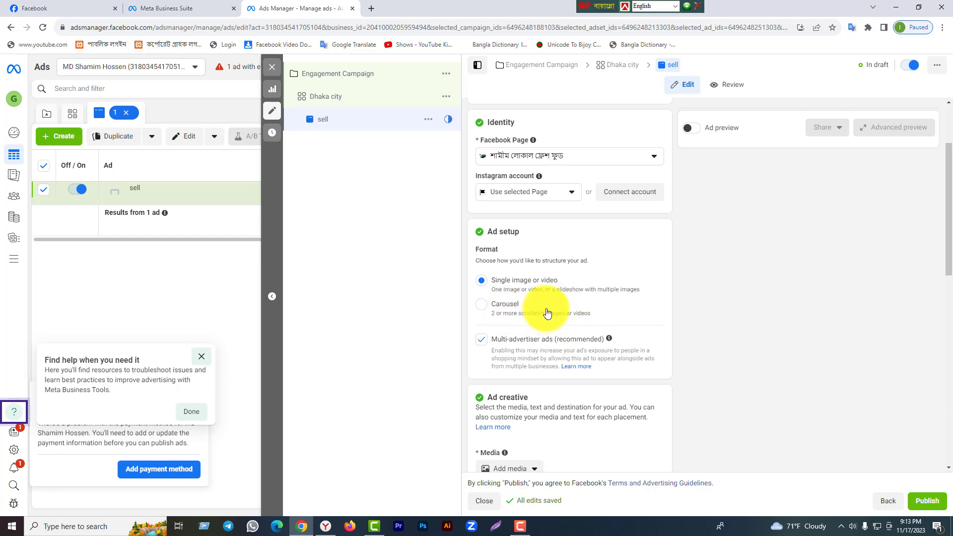
scroll(603, 322, down, 2)
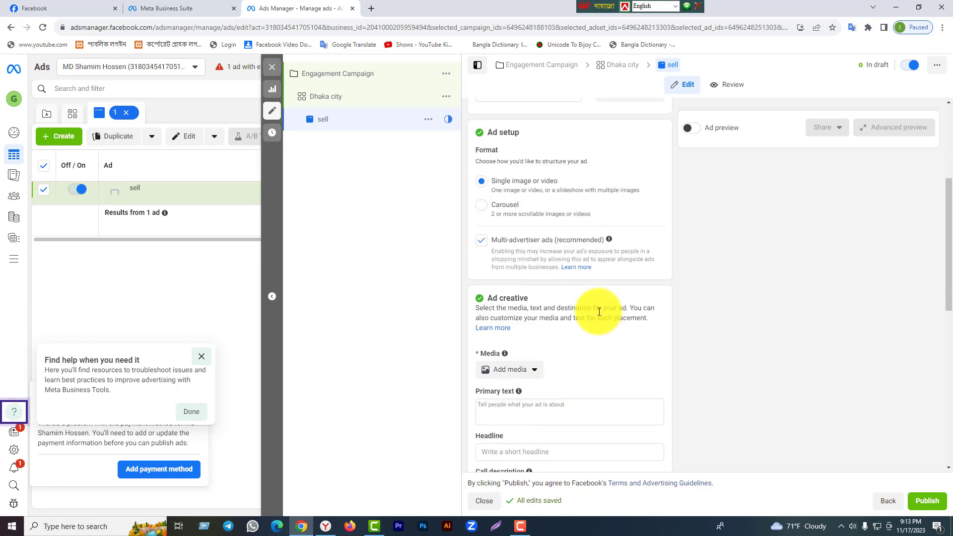
click(70, 7)
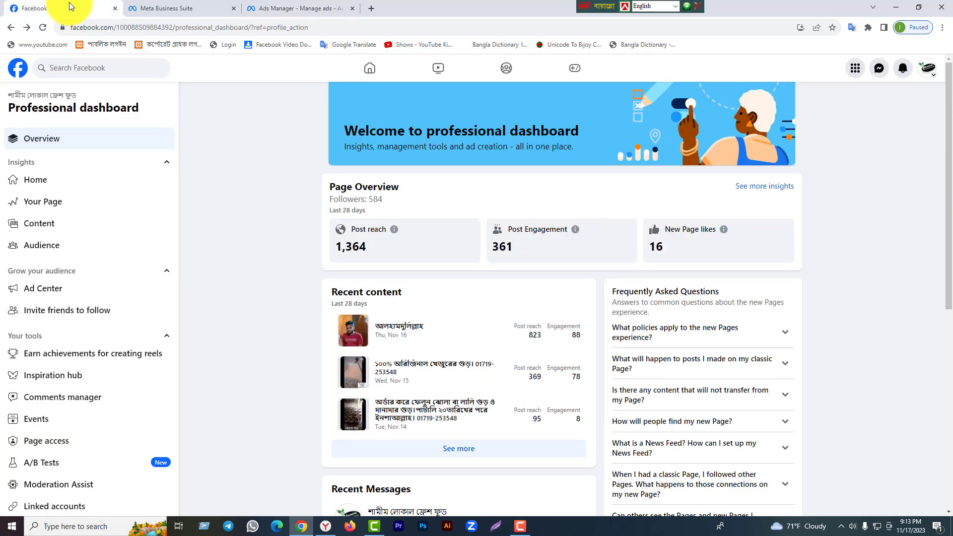
click(271, 8)
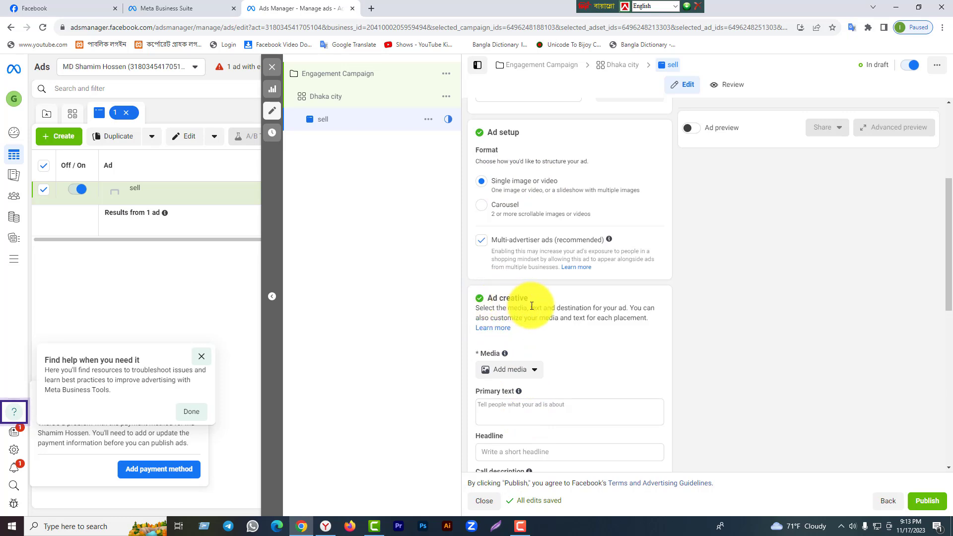
click(530, 372)
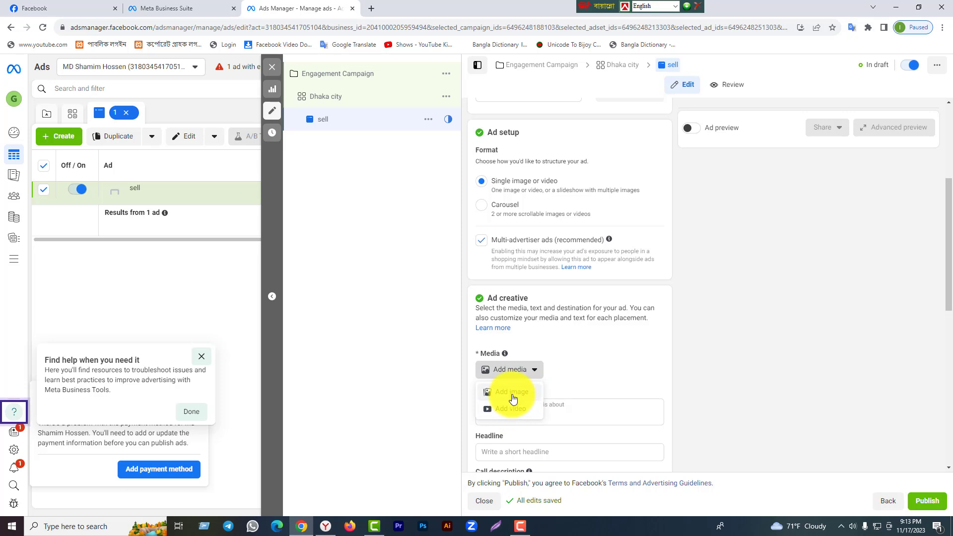
click(520, 393)
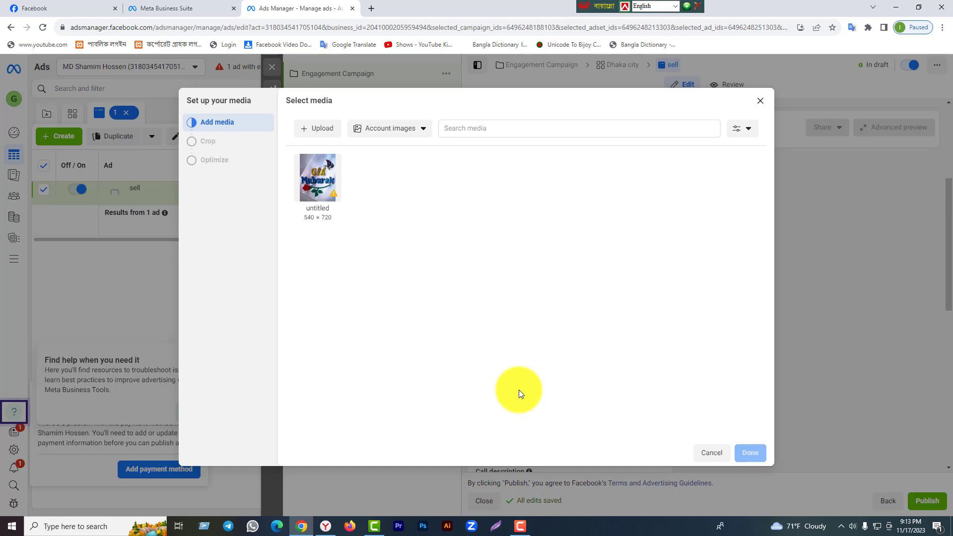
mouse_move(330, 192)
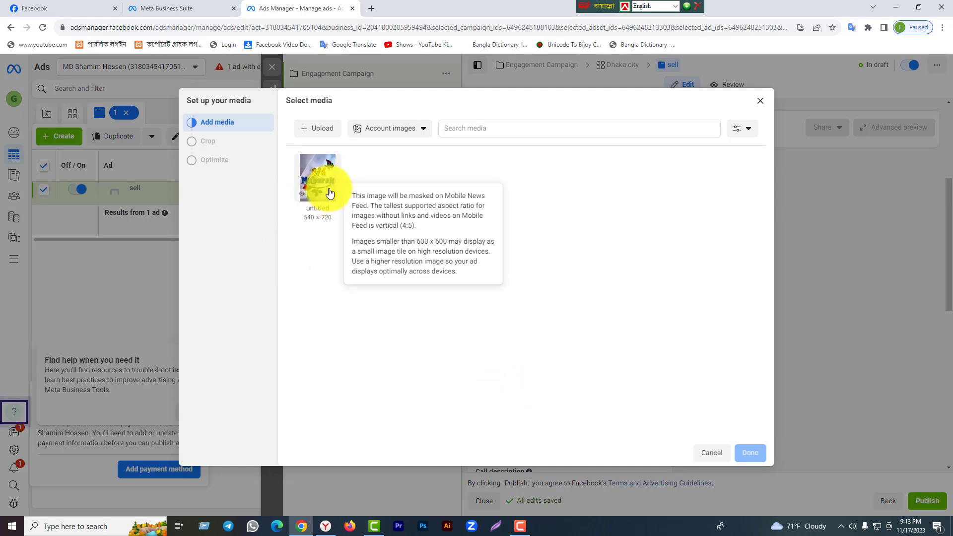
click(320, 128)
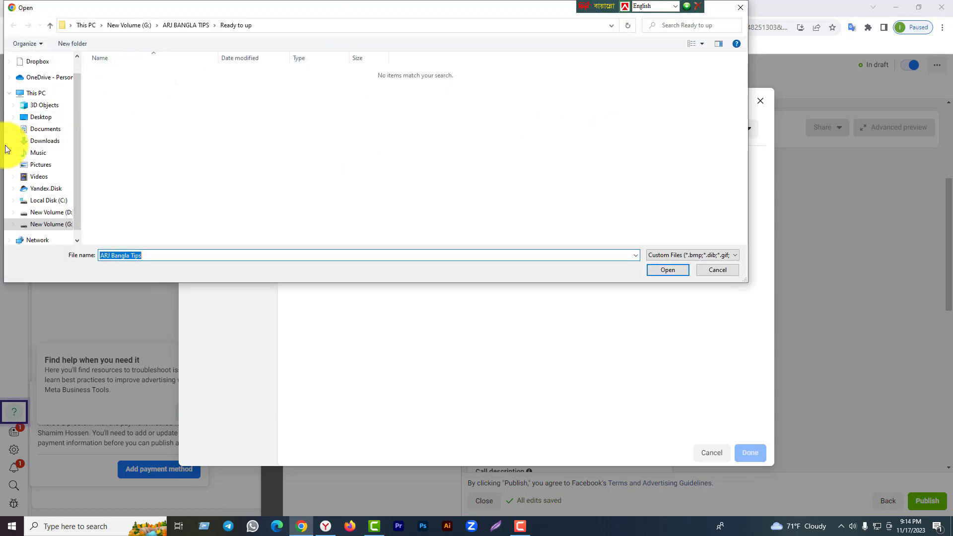
scroll(12, 139, up, 1)
click(32, 139)
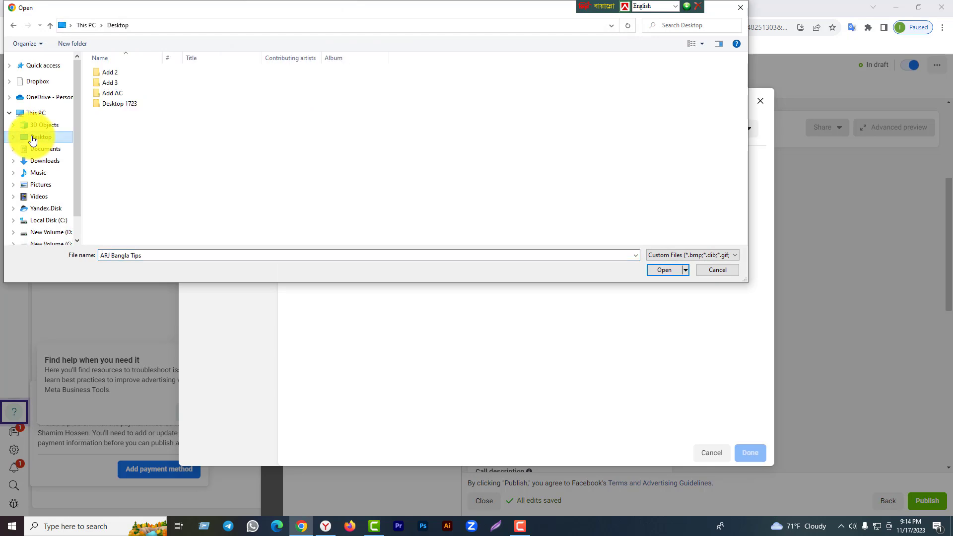
scroll(48, 225, down, 1)
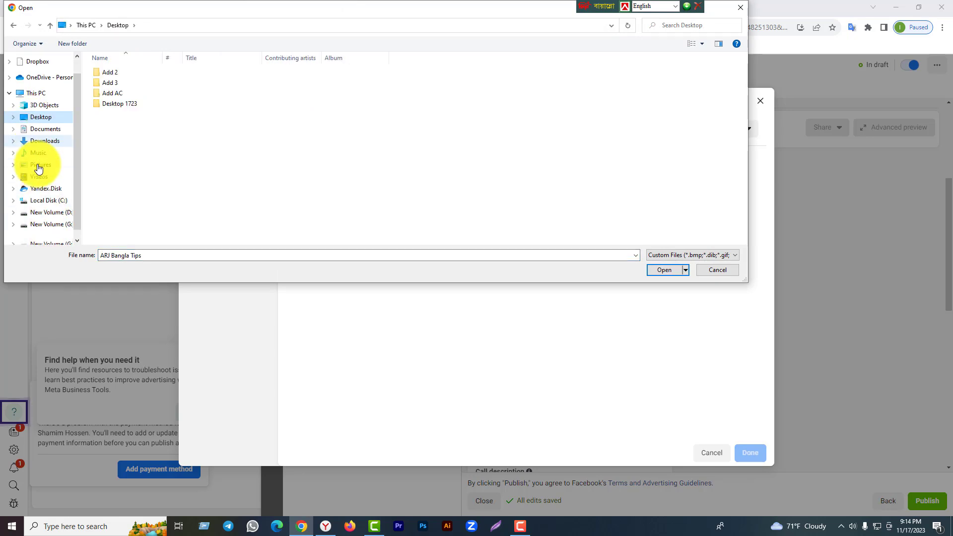
click(49, 203)
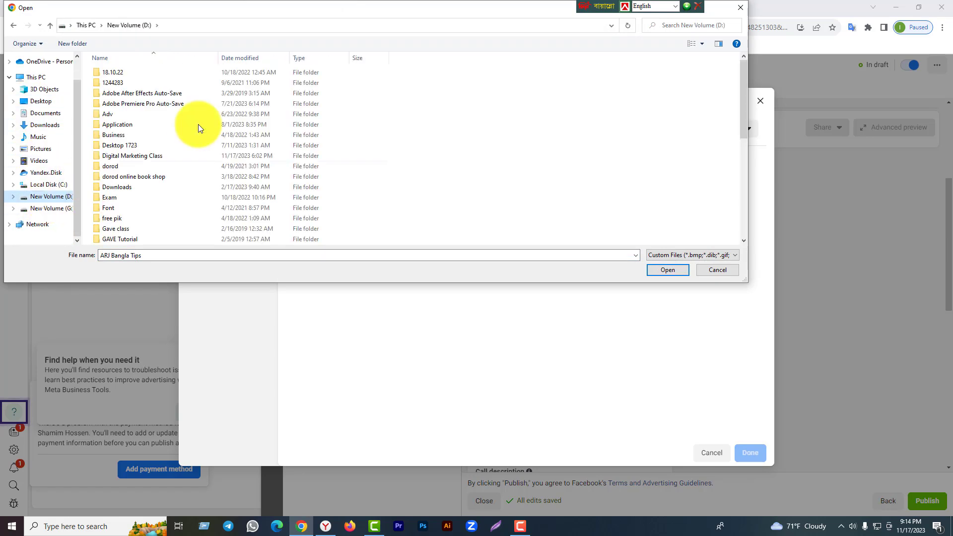
double_click(116, 137)
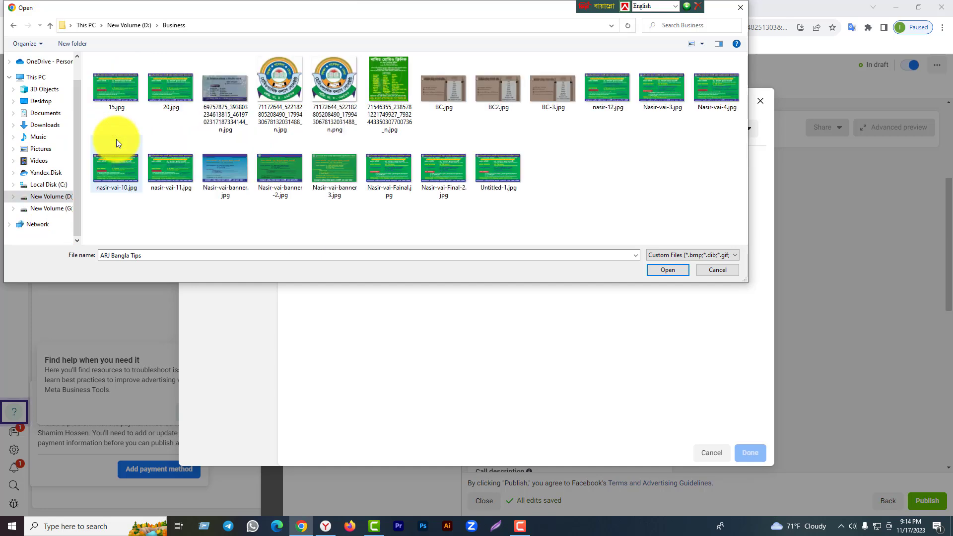
click(327, 92)
click(673, 274)
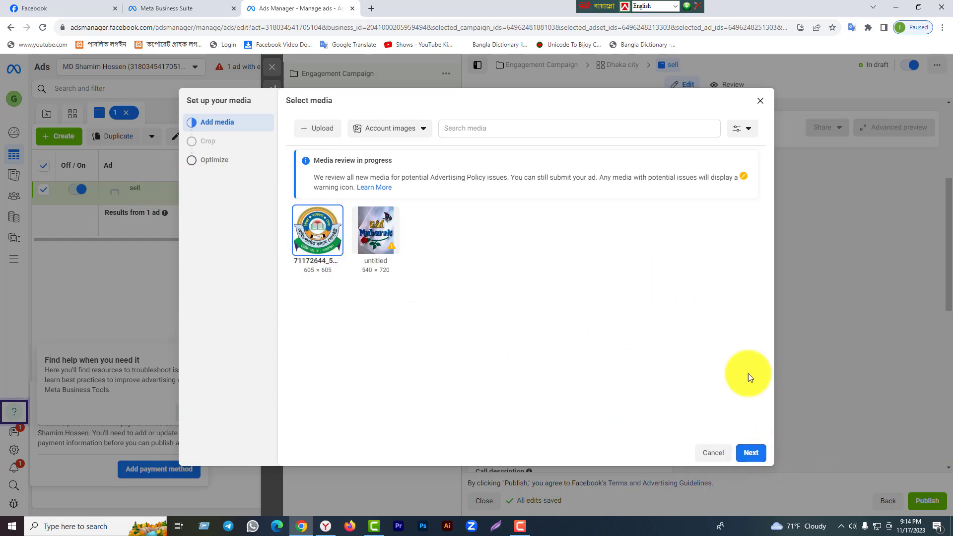
click(750, 454)
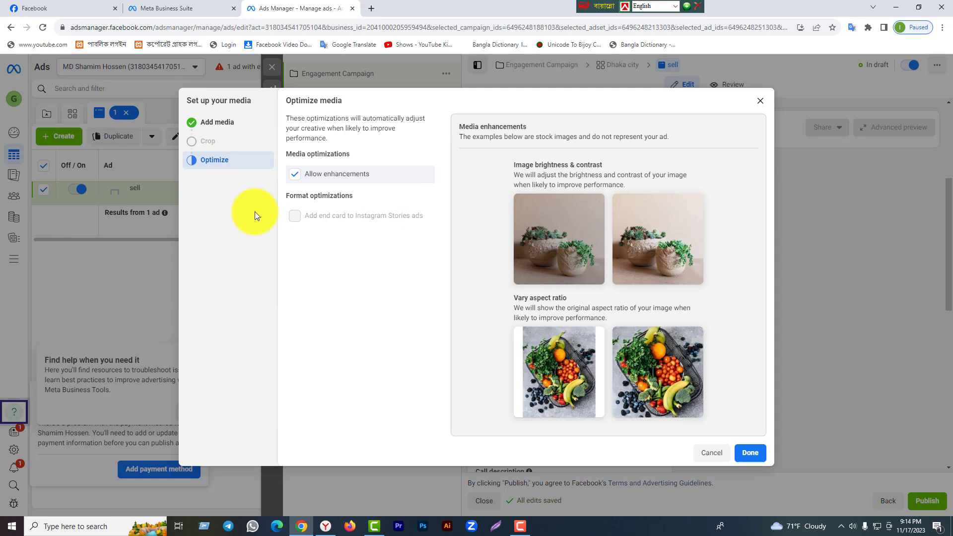
click(751, 453)
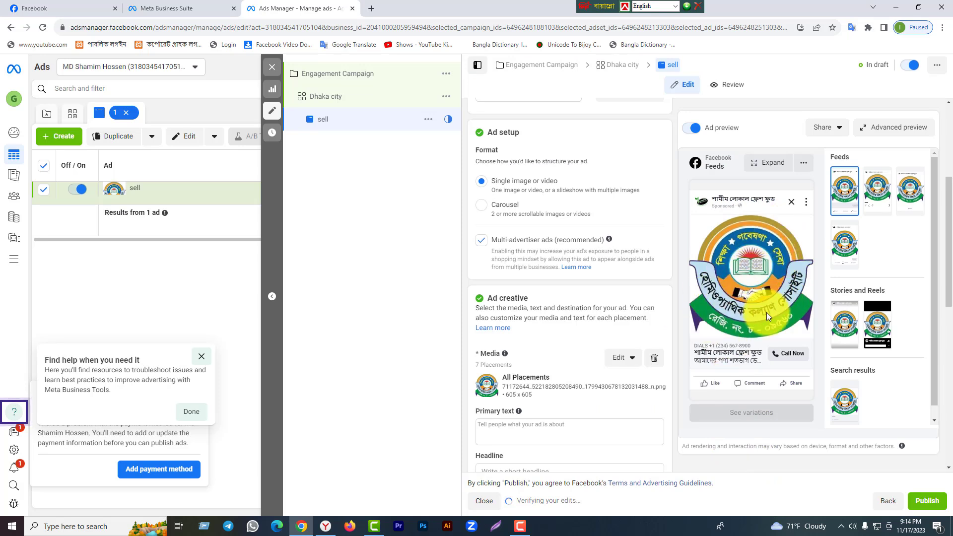
Examine the sell ad's primary text, headline and call description fields, and its destination and tracking settings
click(513, 429)
scroll(512, 427, down, 2)
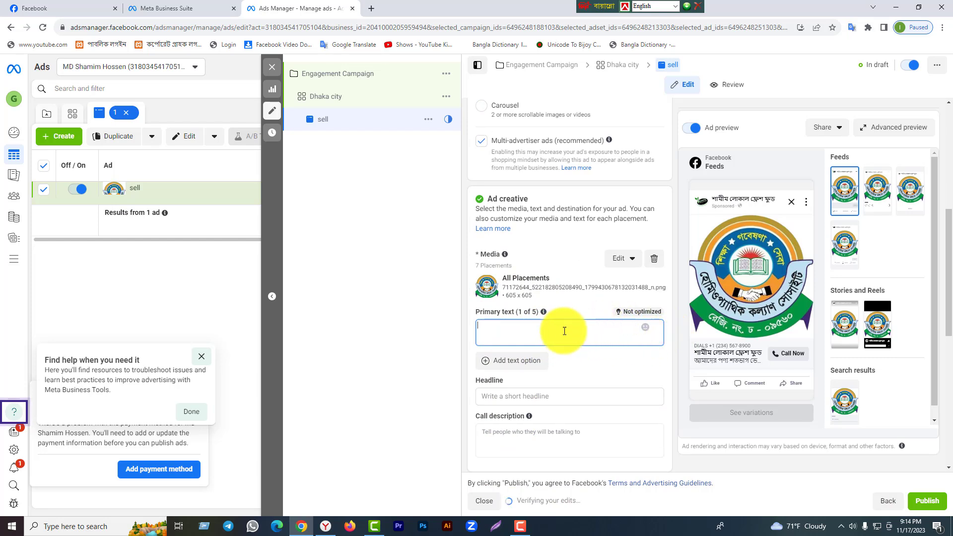
click(527, 396)
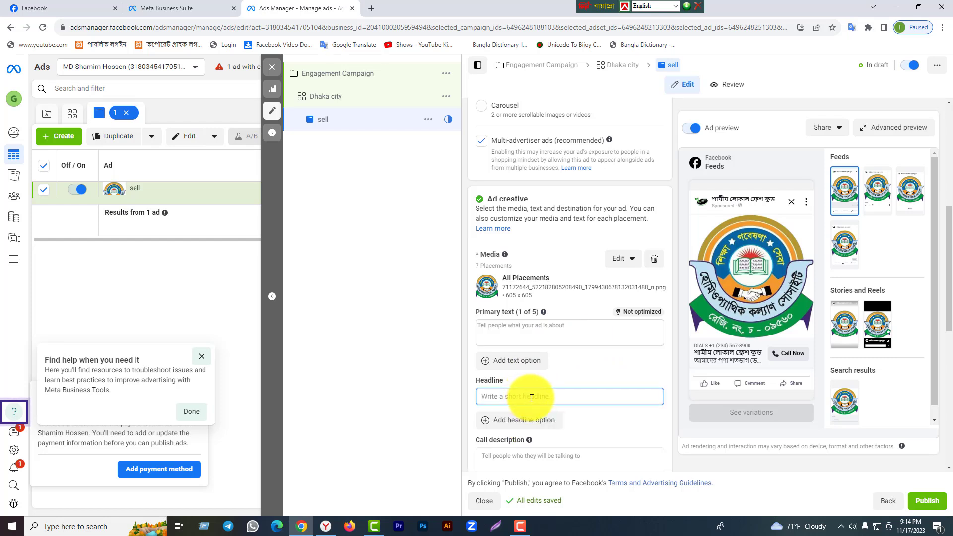
scroll(529, 392, down, 1)
scroll(532, 341, down, 1)
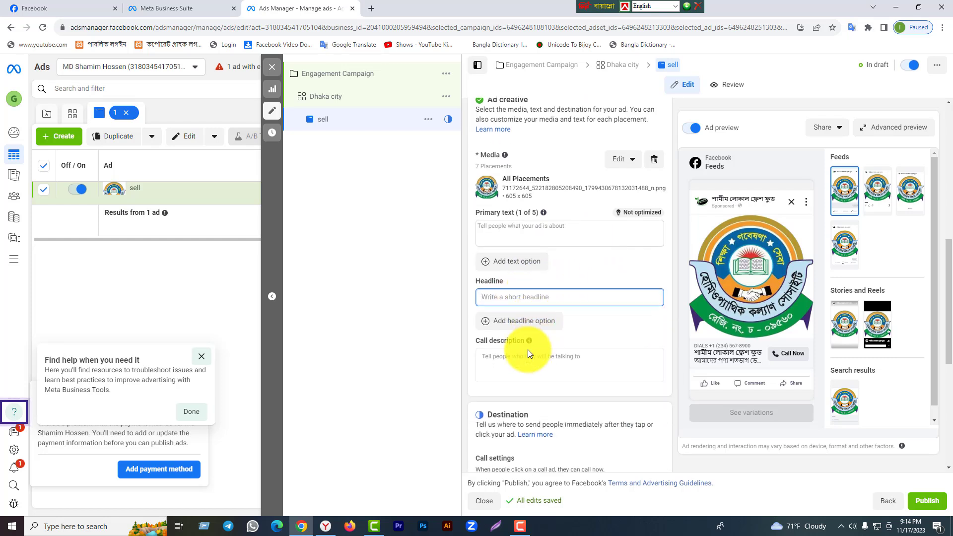
click(549, 362)
scroll(572, 393, down, 2)
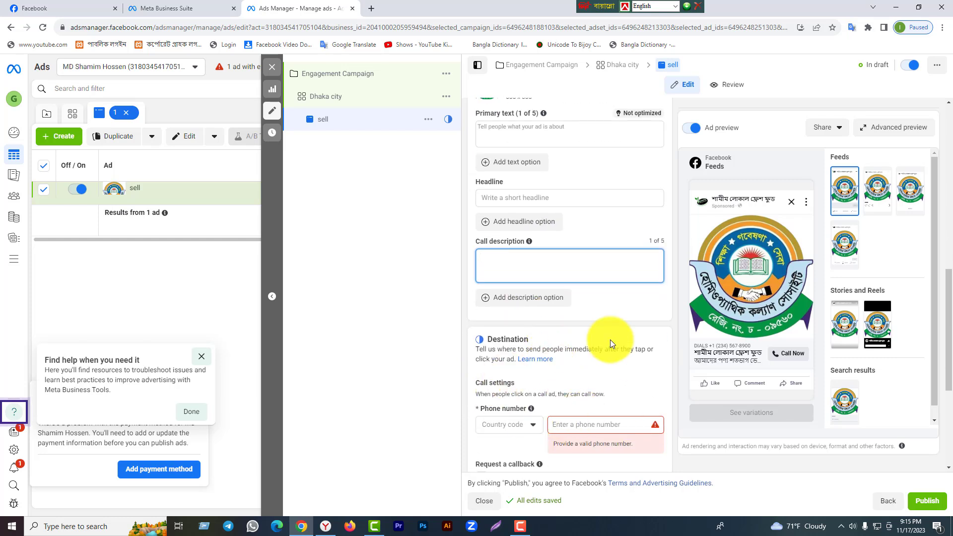
scroll(610, 339, down, 1)
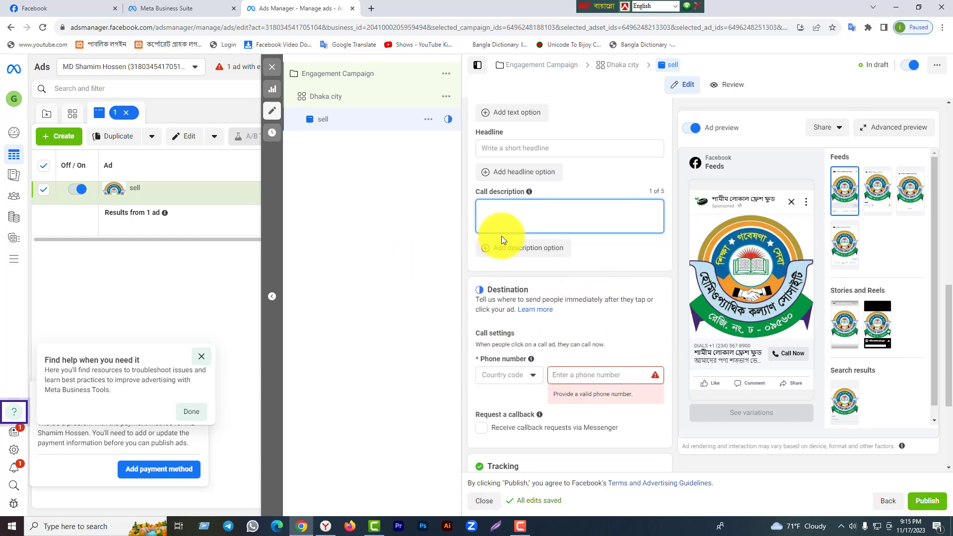
scroll(569, 288, down, 3)
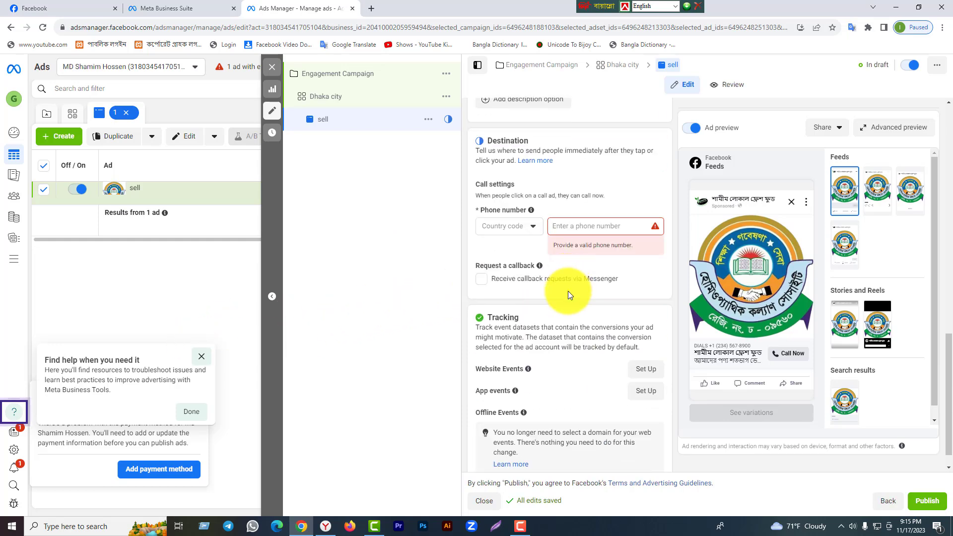
scroll(555, 291, up, 2)
Review the conversion location options of the Dhaka city ad set
click(368, 107)
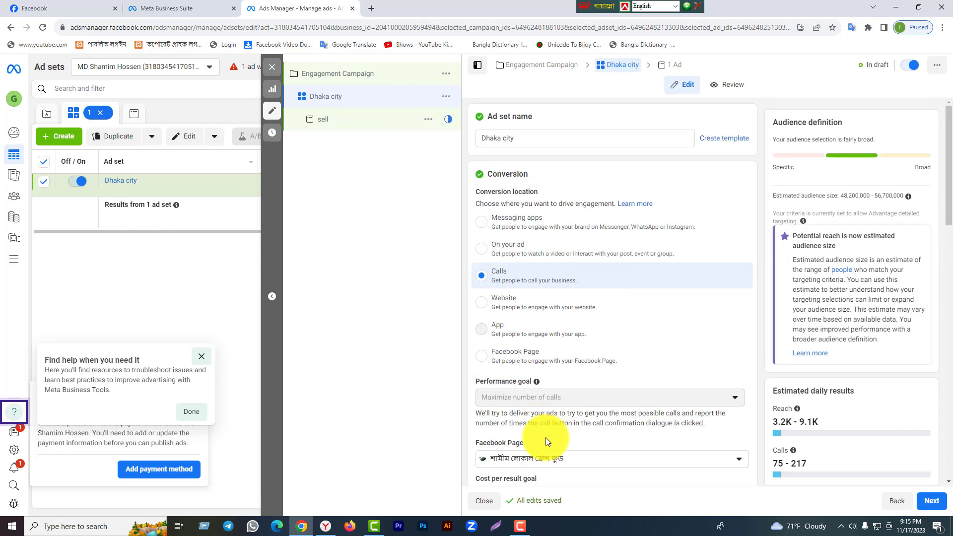
scroll(566, 406, down, 3)
scroll(566, 405, up, 3)
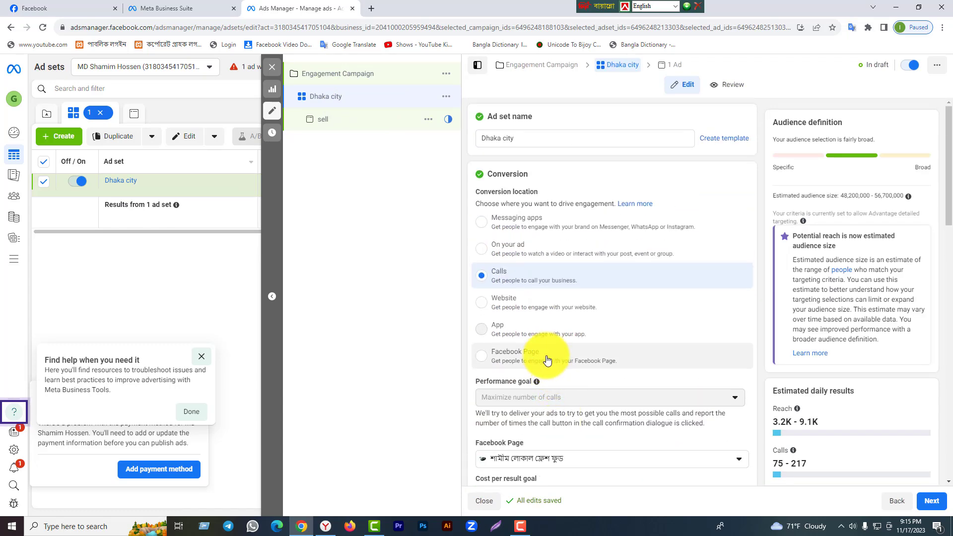
scroll(549, 357, down, 2)
Return to the sell ad and compare its feed placement previews, including Marketplace, ending on Facebook Feed
click(348, 120)
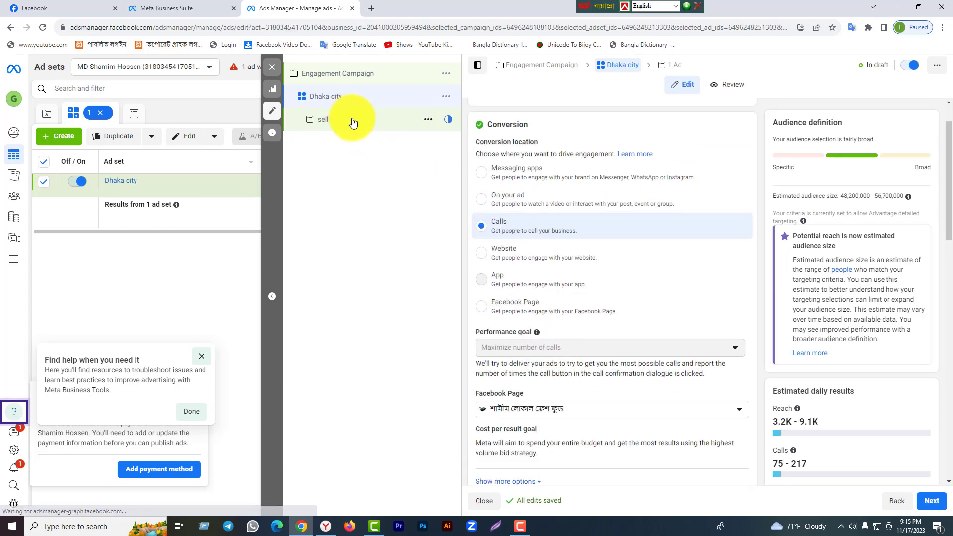
scroll(736, 312, down, 2)
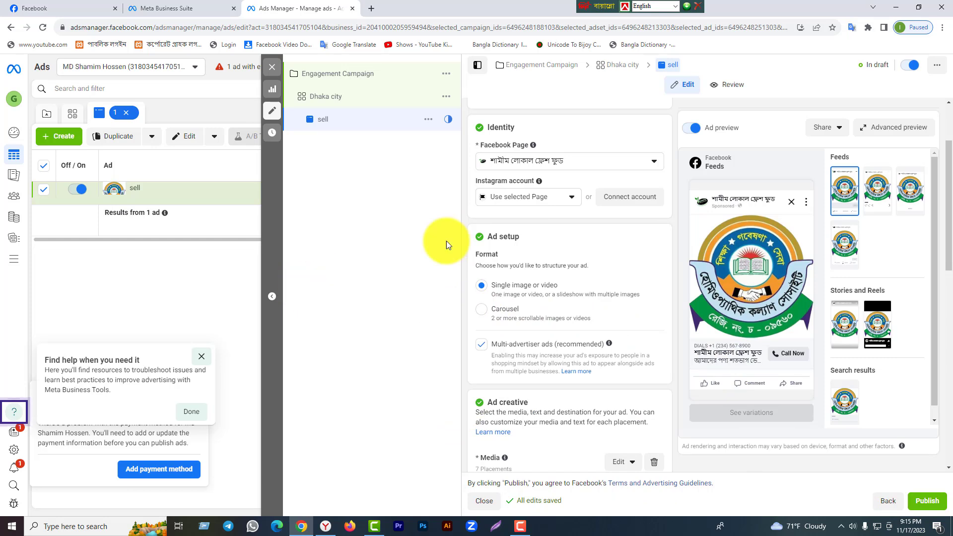
mouse_move(801, 203)
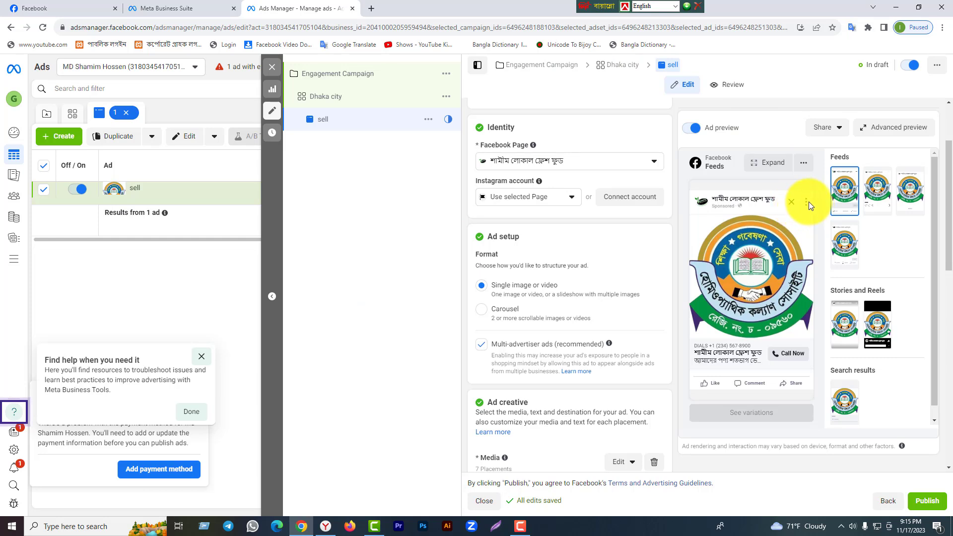
click(806, 166)
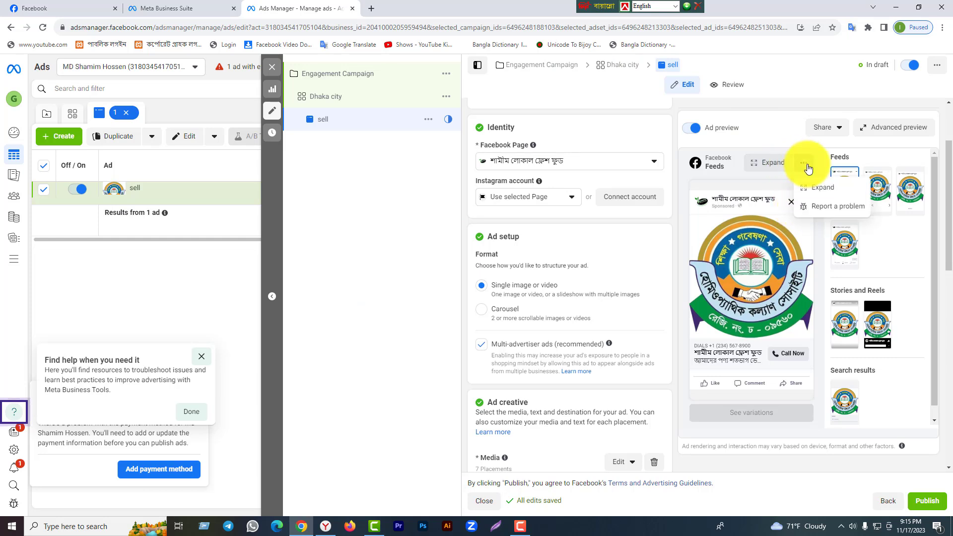
click(773, 186)
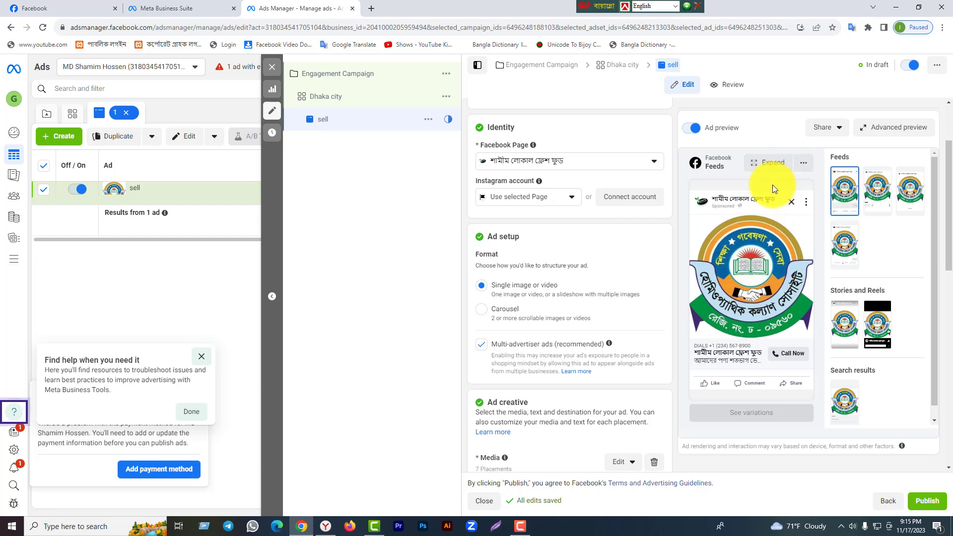
click(877, 191)
click(911, 188)
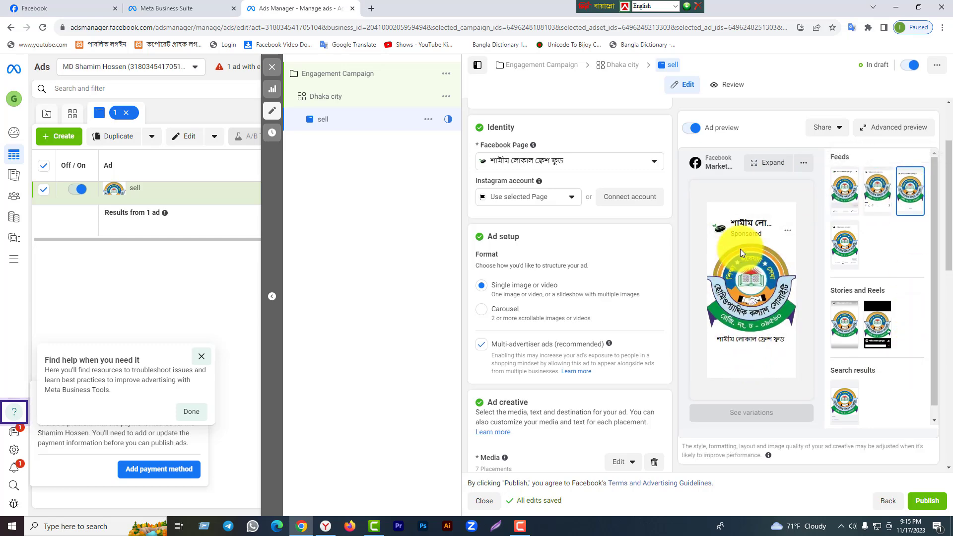
click(850, 192)
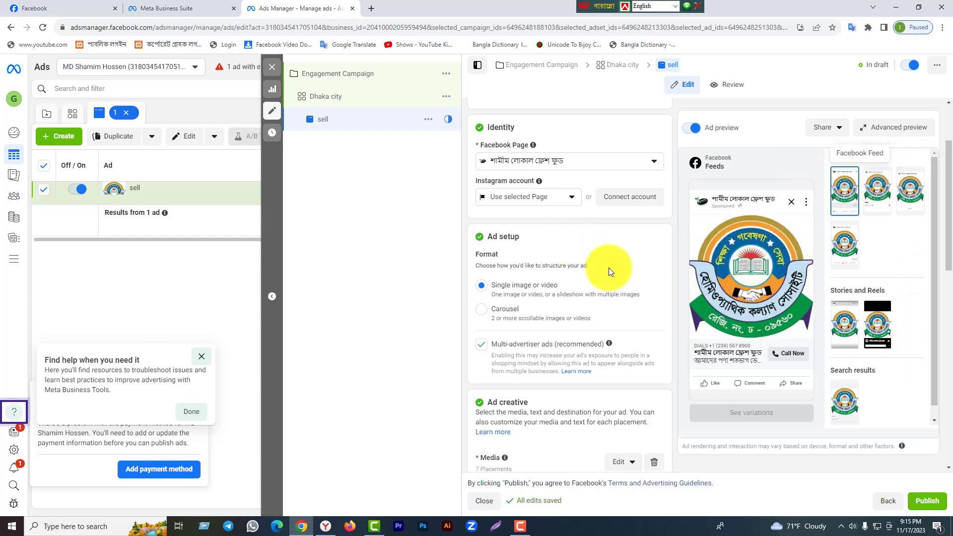